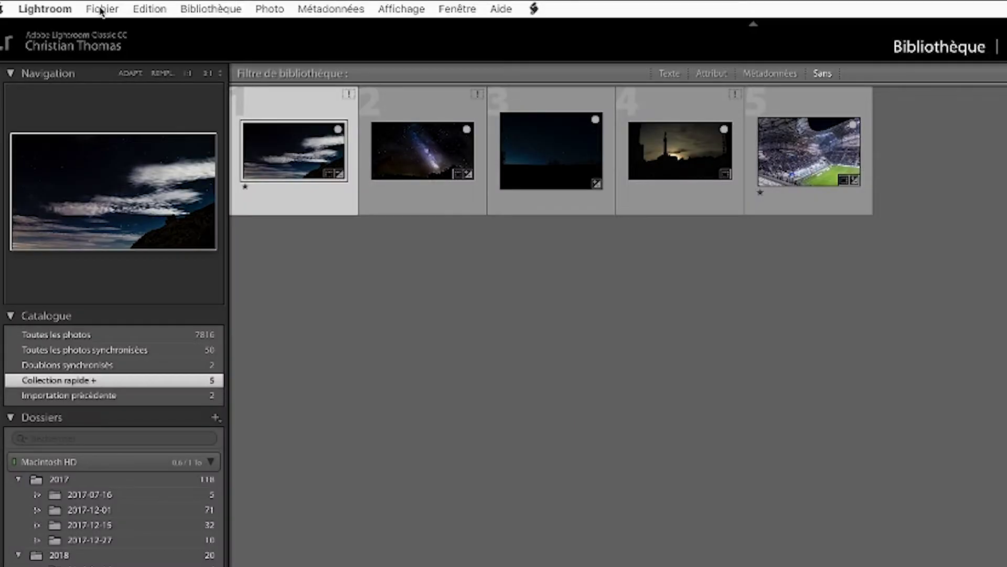
- Open the Fichier menu to reach Importer des photos et des vidéos…
left_click(87, 9)
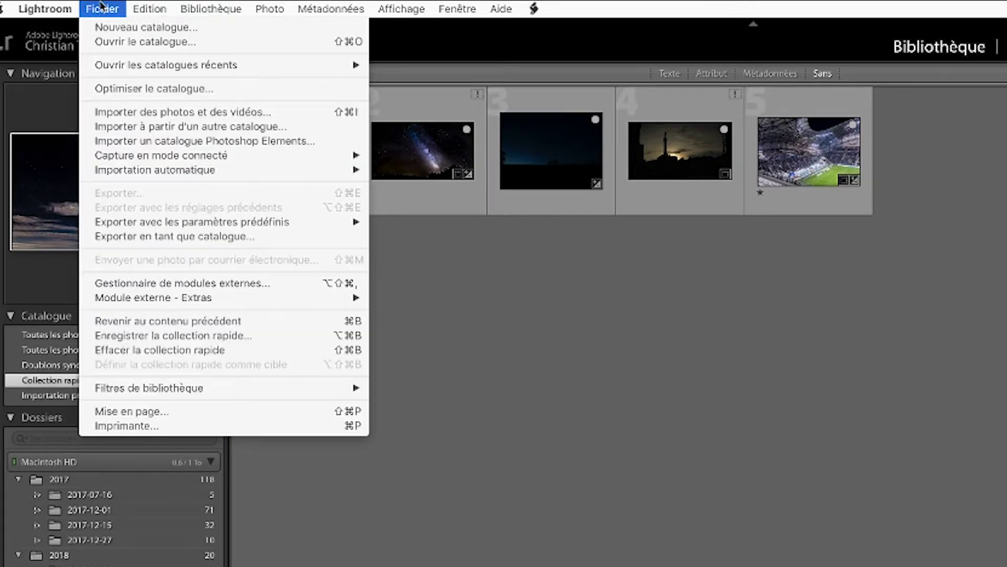
- Start an import and set the source to Macintosh HD > Utilisateurs > user folder > Bureau
left_click(121, 115)
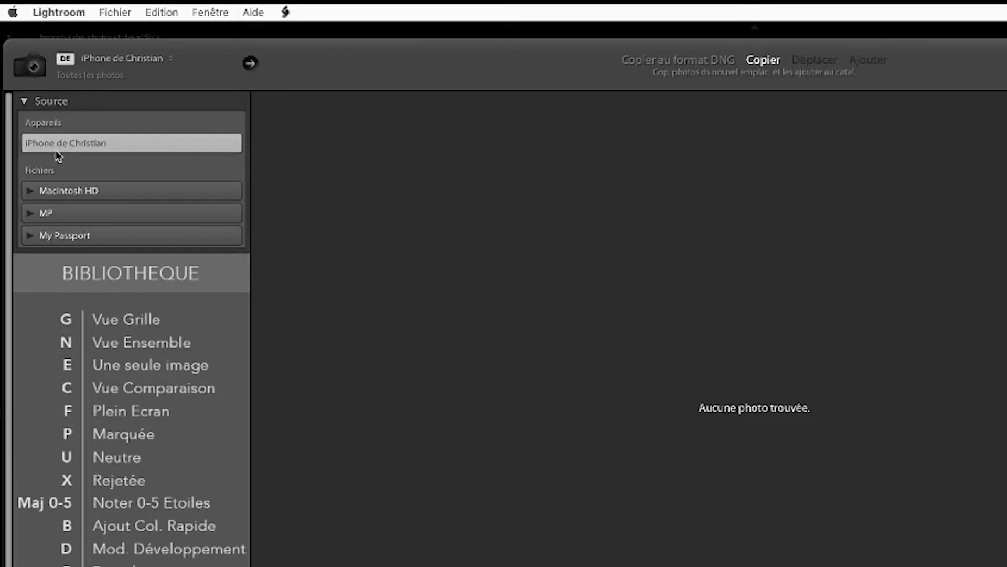
left_click(31, 193)
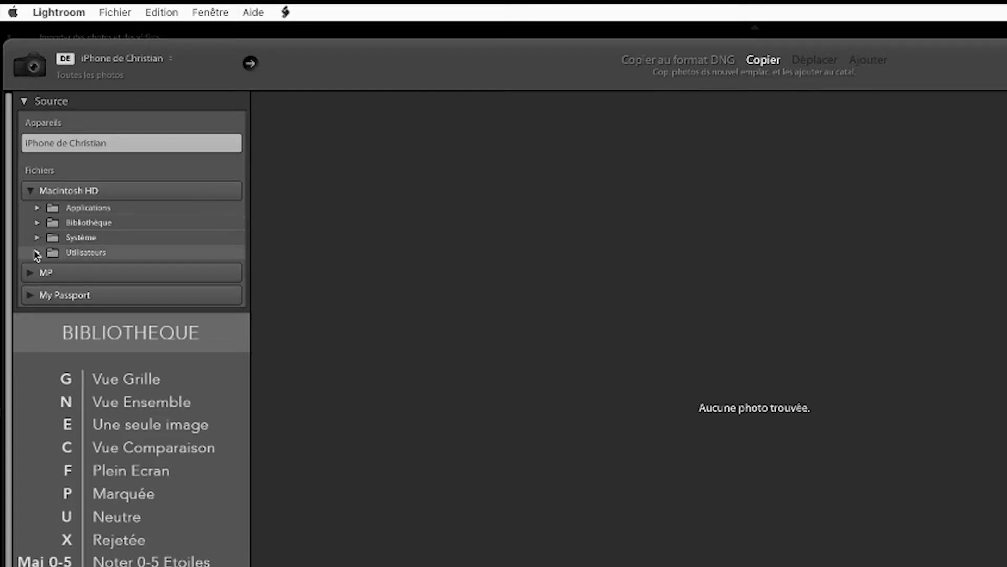
left_click(38, 254)
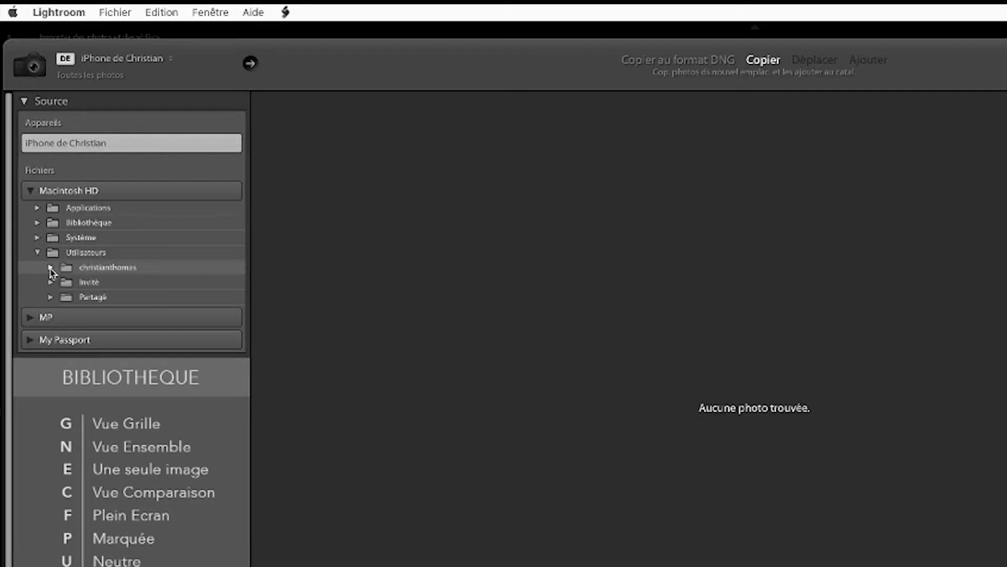
left_click(50, 267)
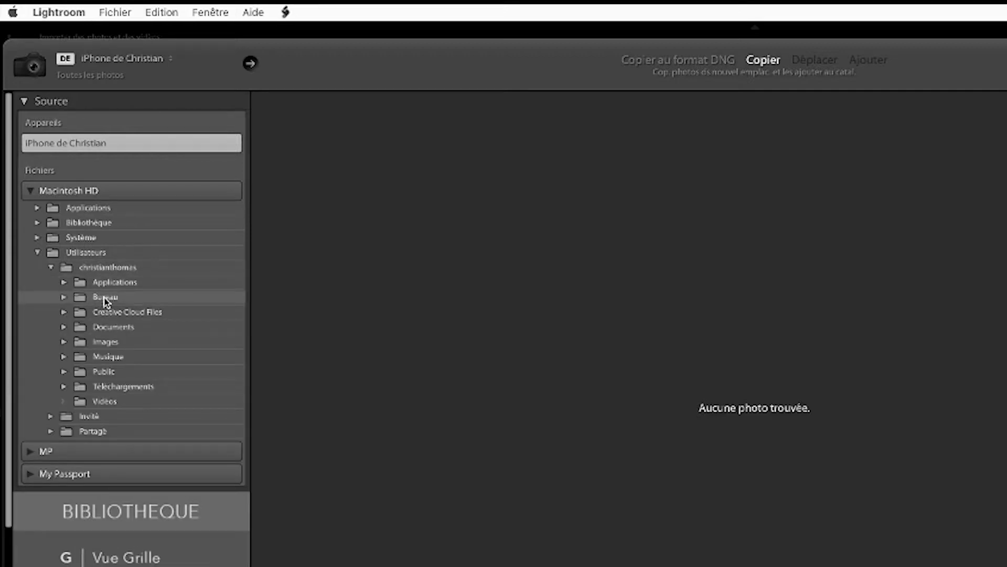
left_click(64, 297)
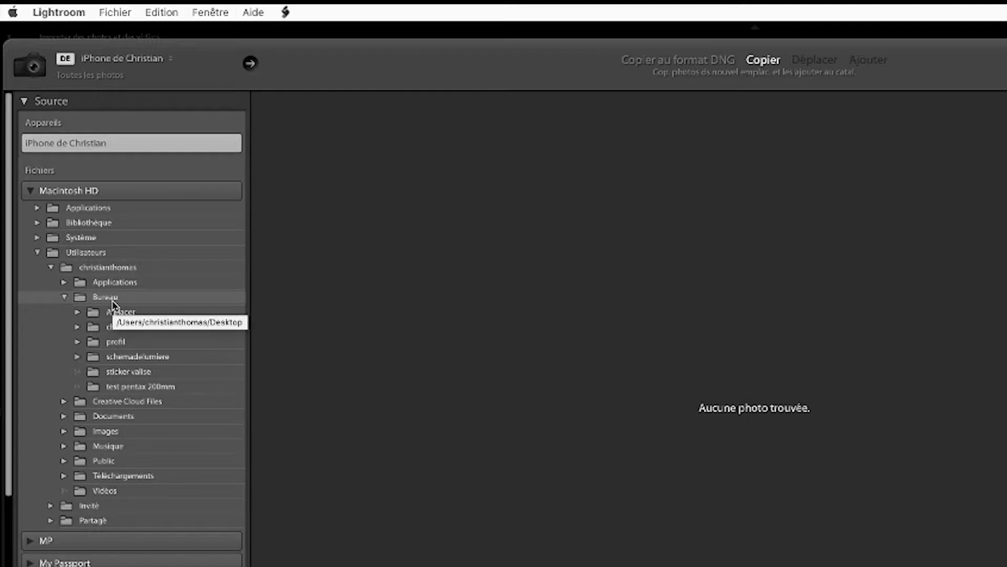
left_click(113, 298)
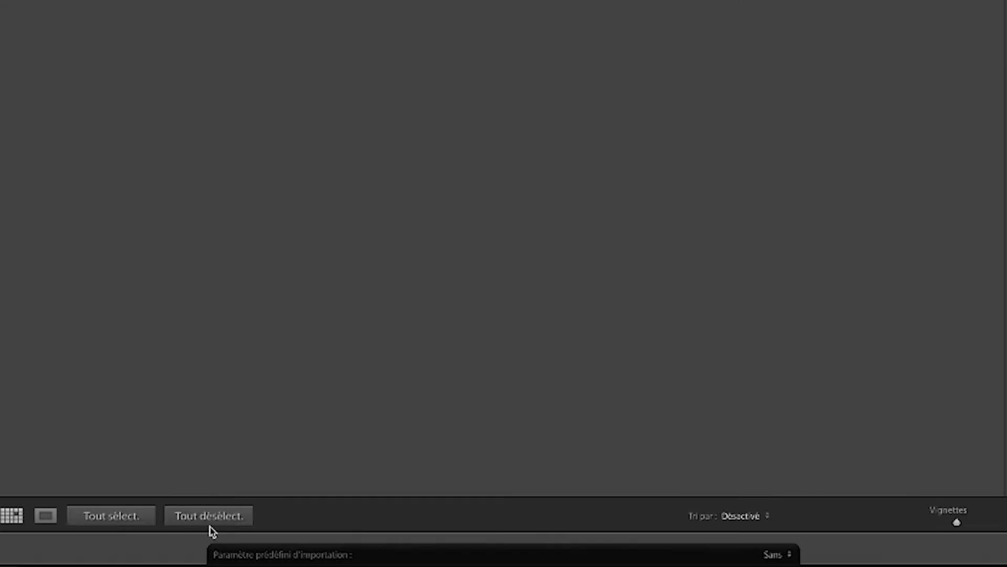
- Deselect all Bureau files and import only the temple statue photo
left_click(308, 523)
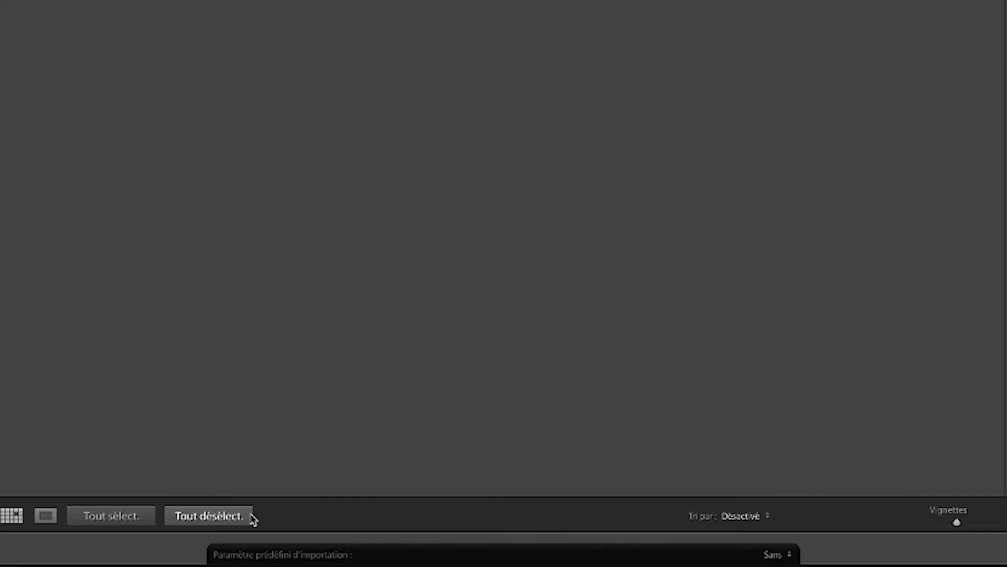
left_click(265, 142)
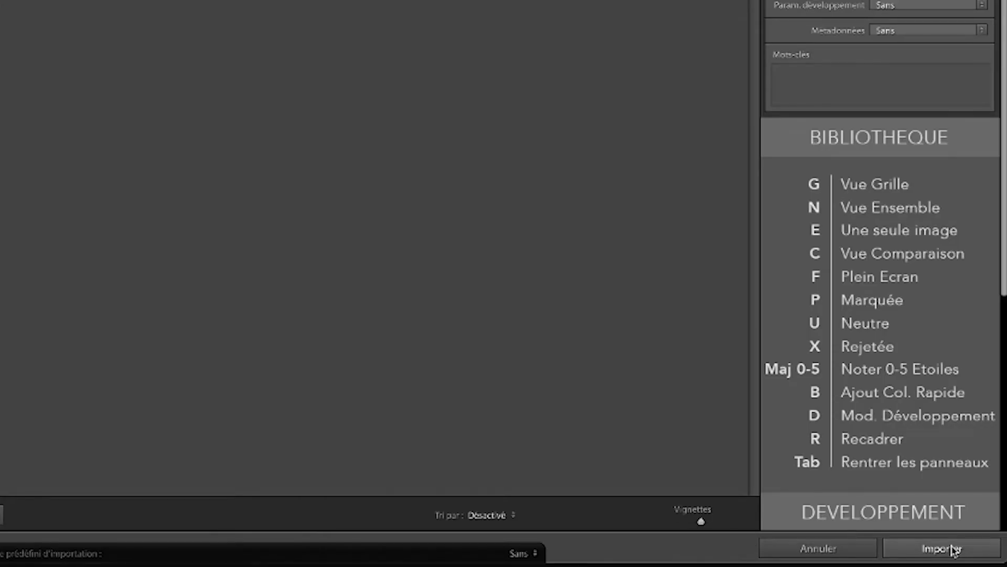
left_click(952, 547)
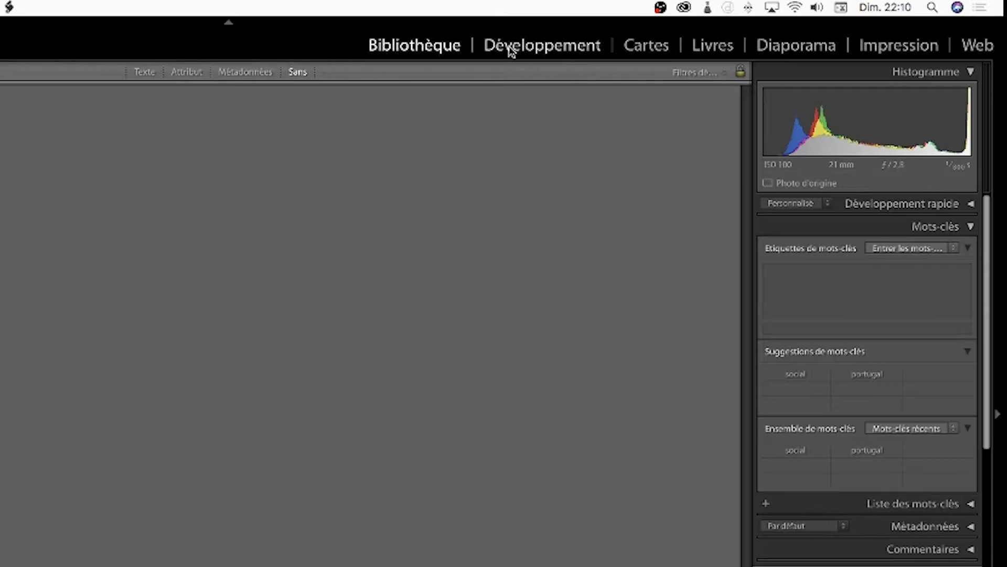
- Open the statue photo in Développement and review its Manuel and Profil lens corrections
left_click(508, 48)
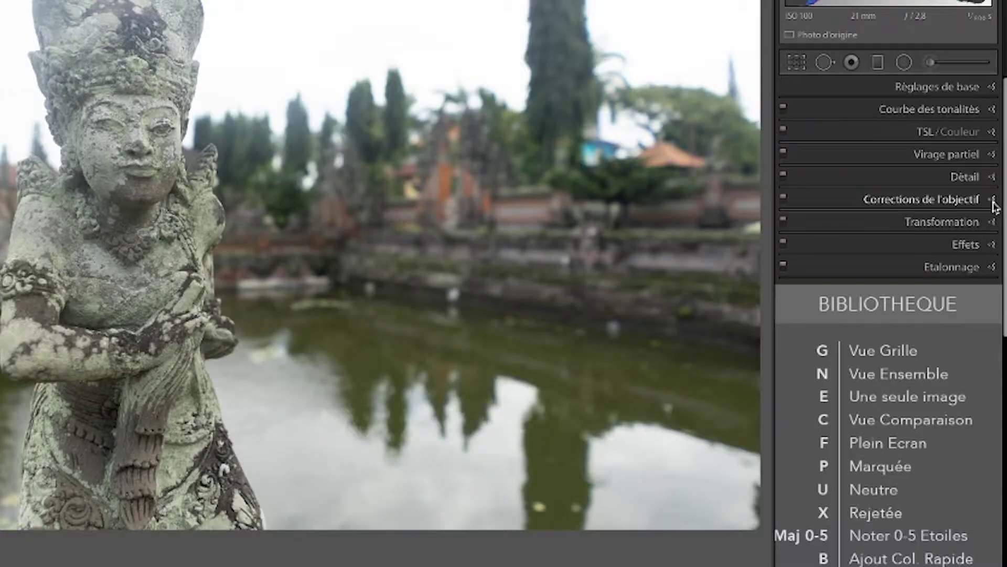
left_click(992, 228)
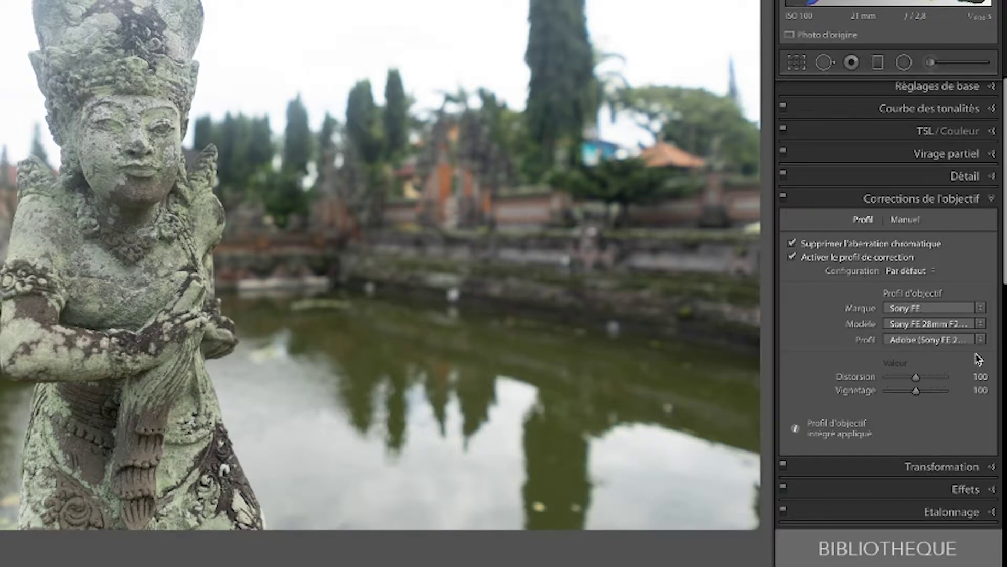
left_click(905, 221)
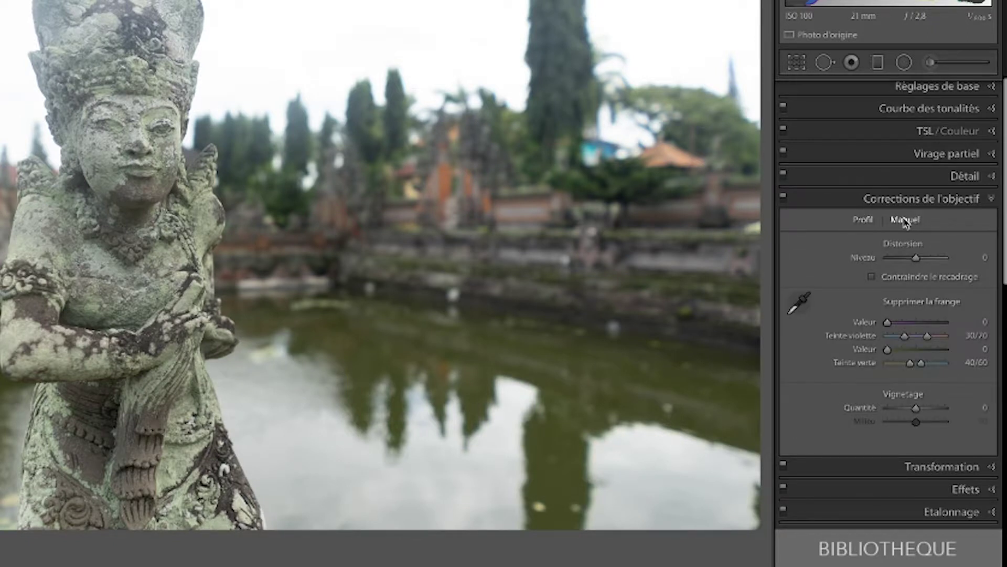
left_click(862, 221)
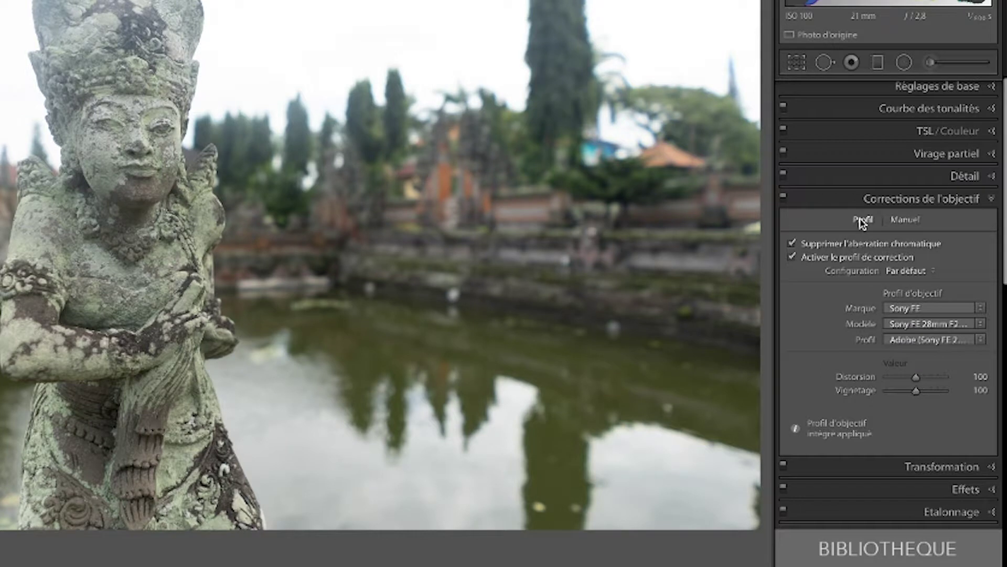
scroll(836, 224, "down", 1)
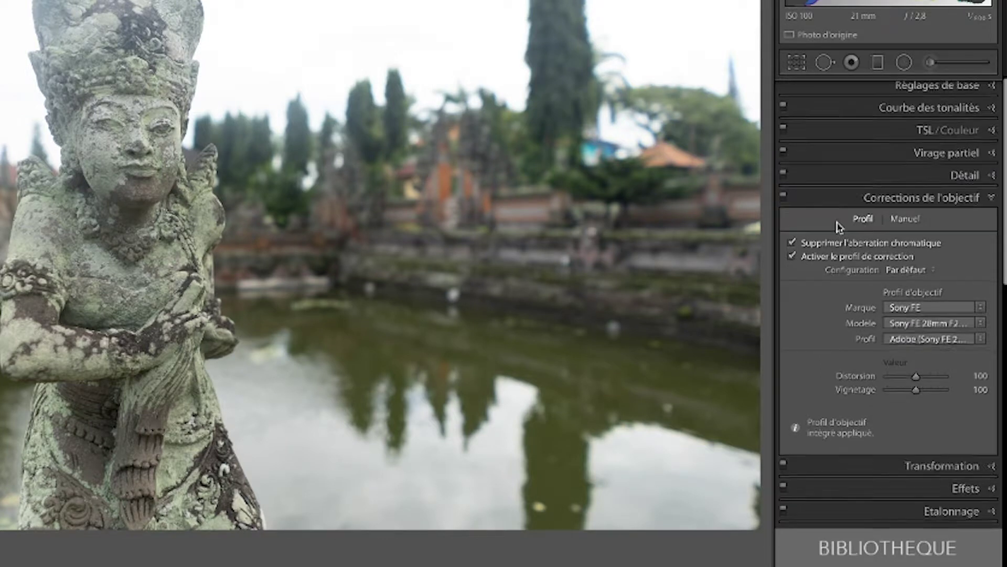
left_click(990, 192)
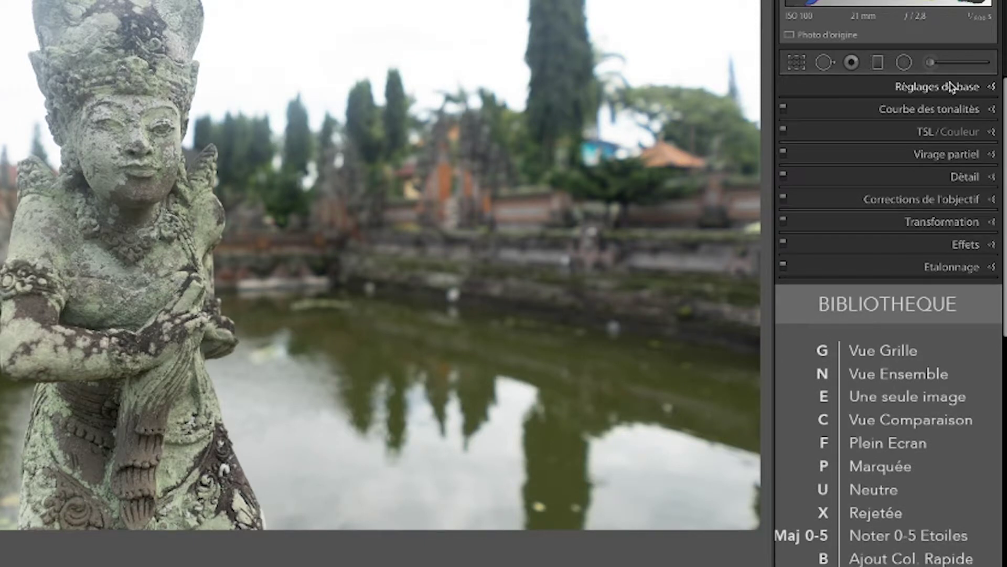
- Switch the photo's profile from Adobe Couleur to Adobe Raw's Adobe Paysage
left_click(951, 89)
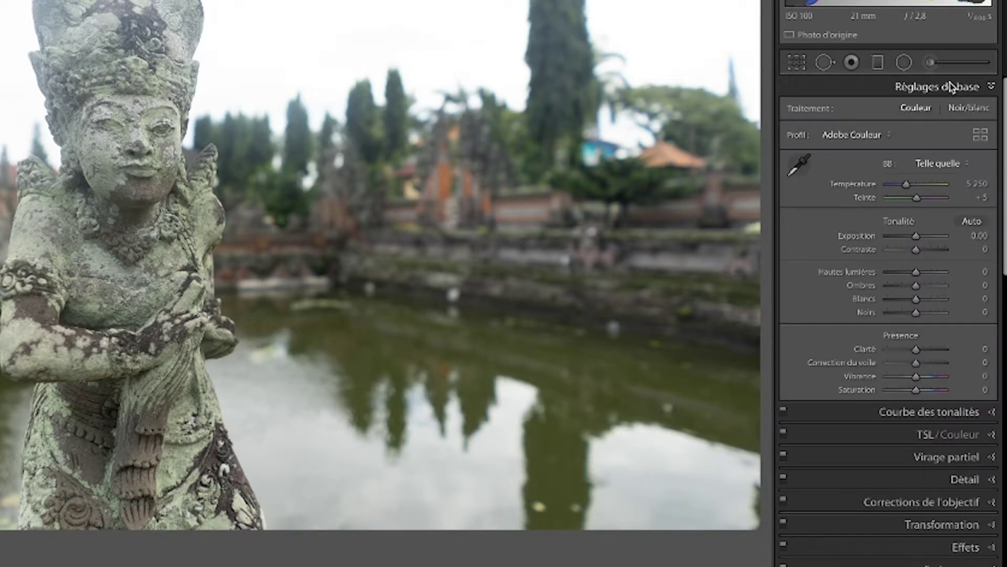
scroll(985, 145, "down", 1)
left_click(983, 140)
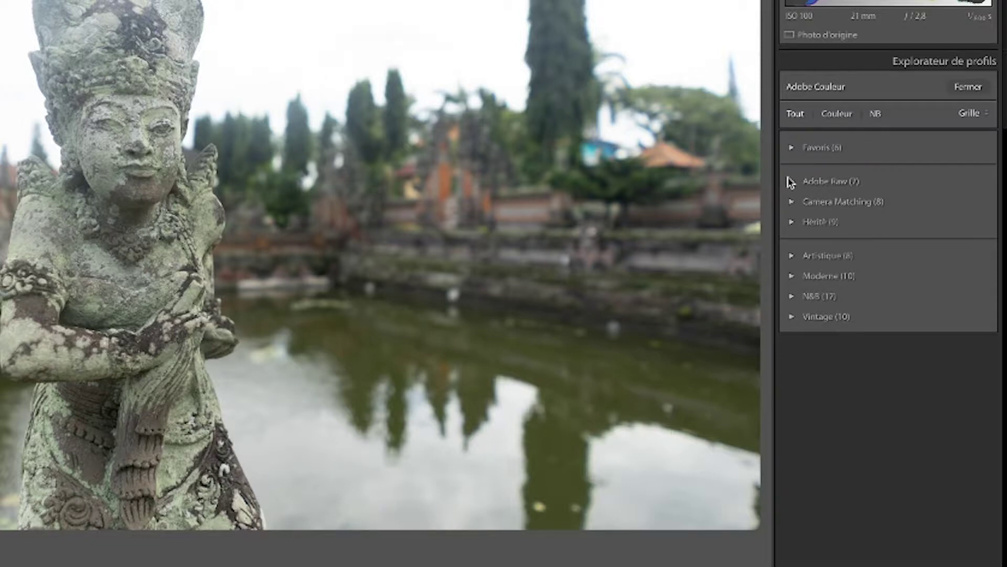
left_click(790, 181)
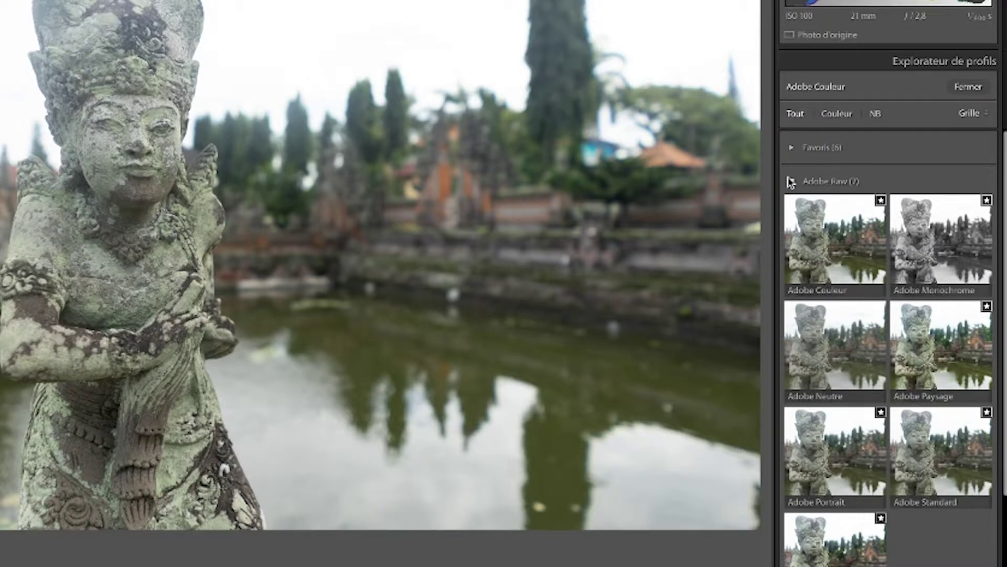
left_click(969, 350)
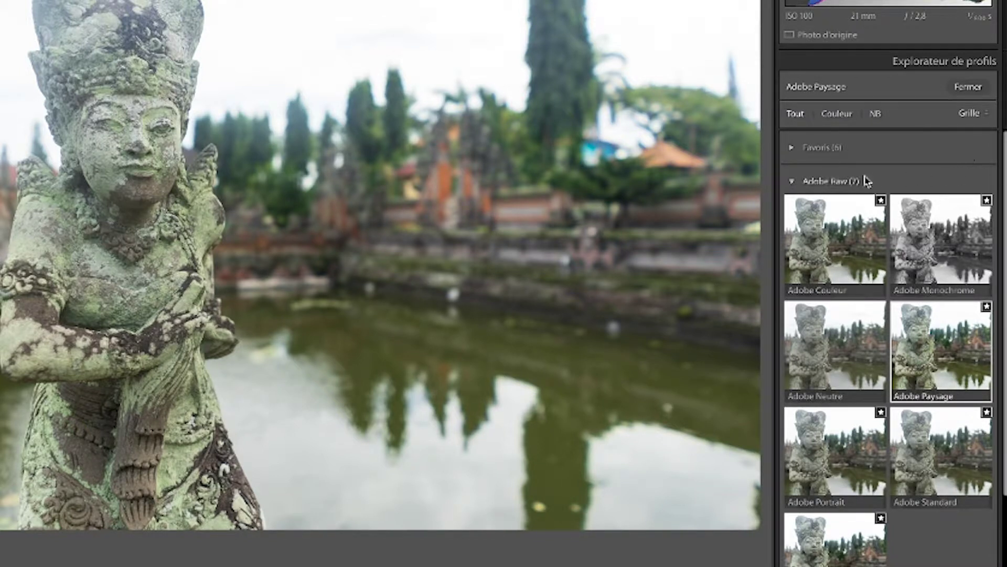
left_click(792, 182)
left_click(969, 89)
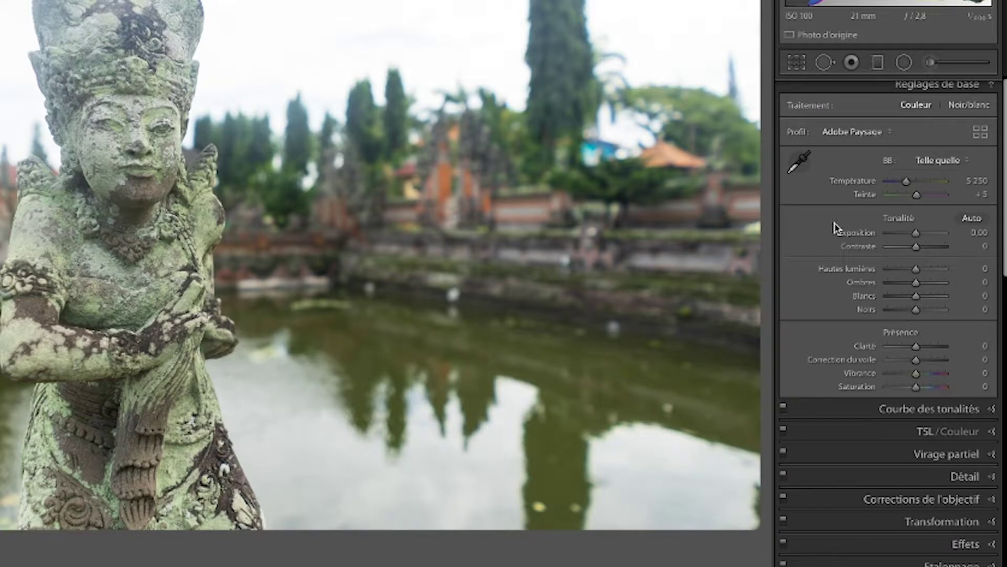
- Sample a neutral grey for white balance, then set temperature 5552 and tint +19
left_click(801, 164)
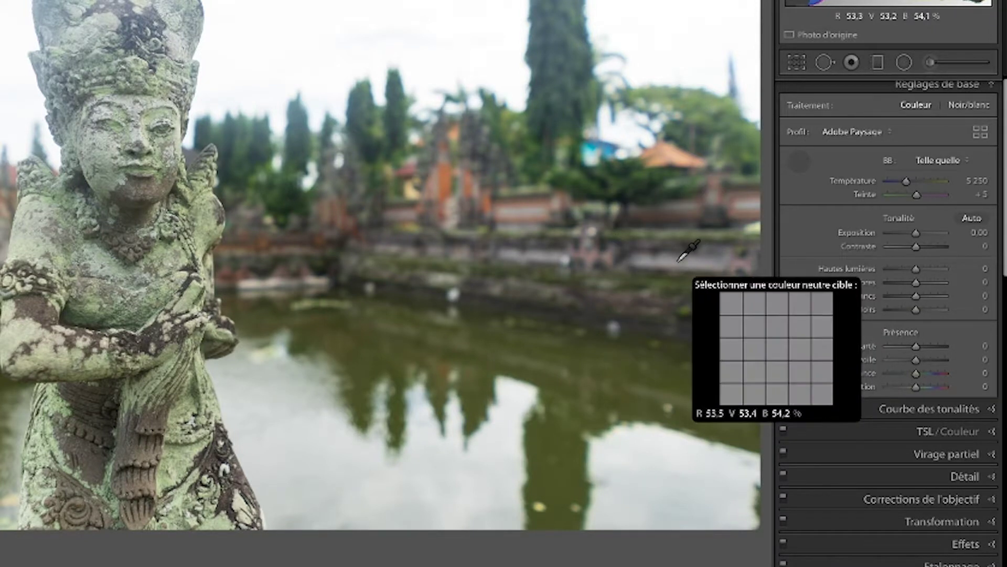
left_click(677, 261)
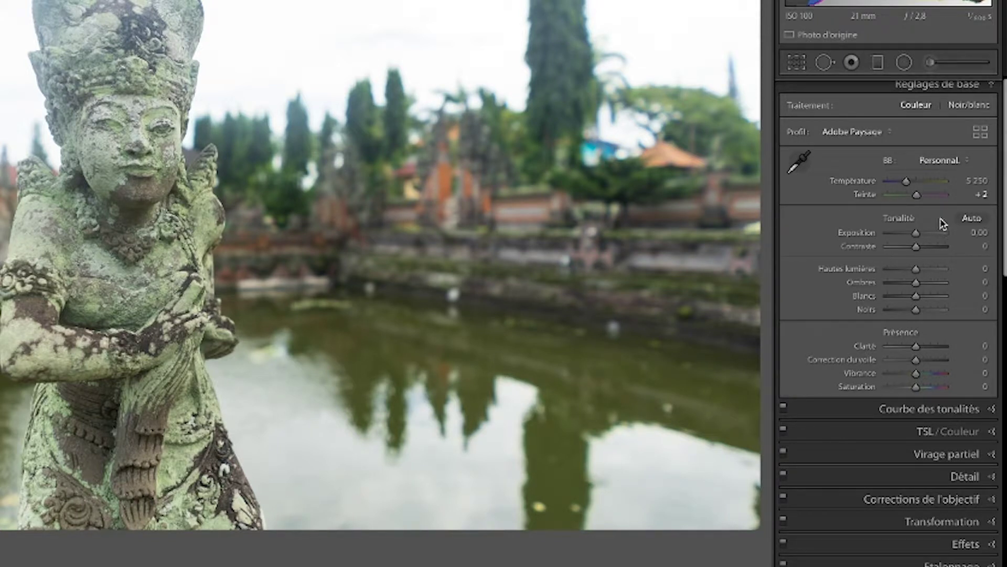
left_click_drag(905, 181, 915, 184)
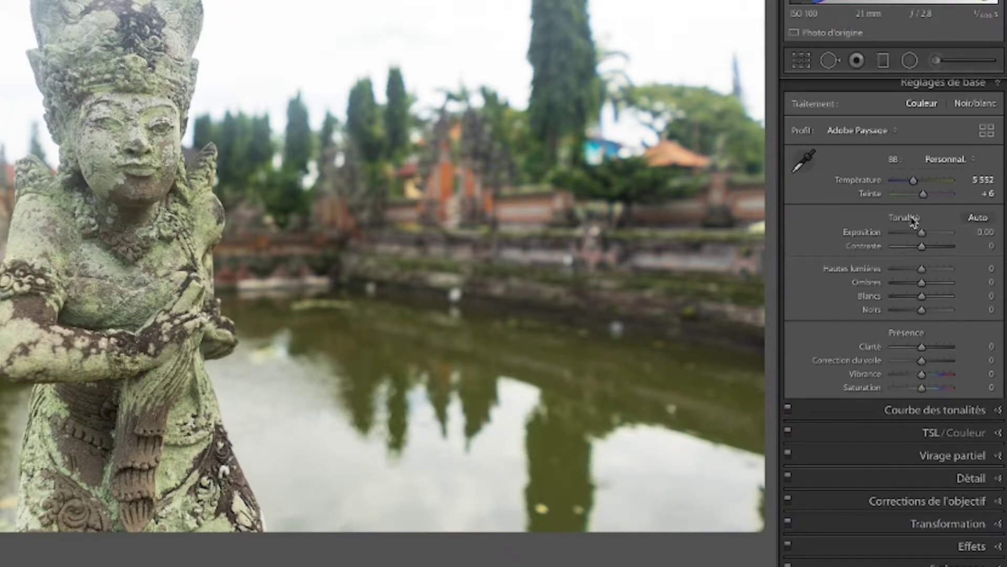
left_click_drag(924, 195, 926, 197)
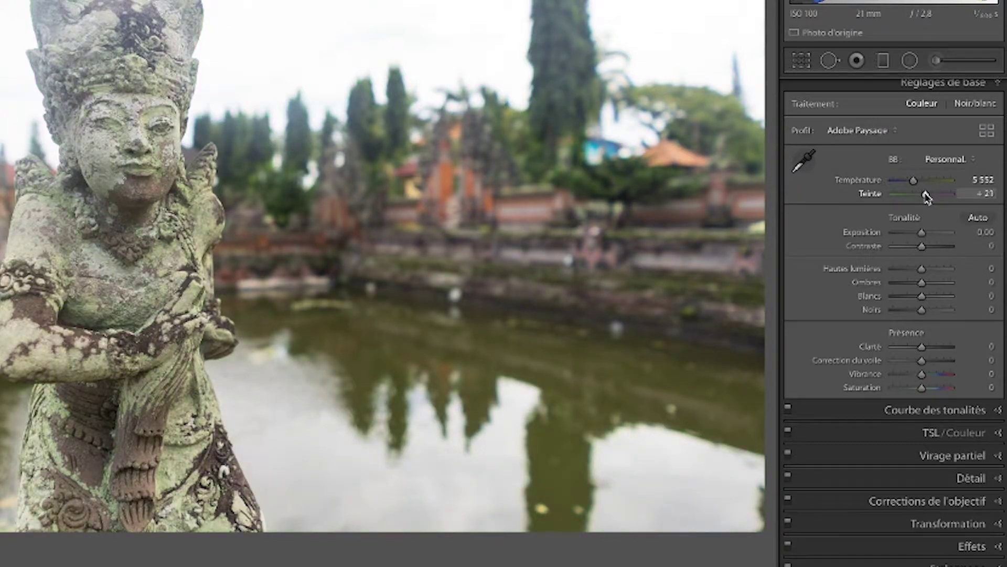
left_click_drag(927, 197, 926, 197)
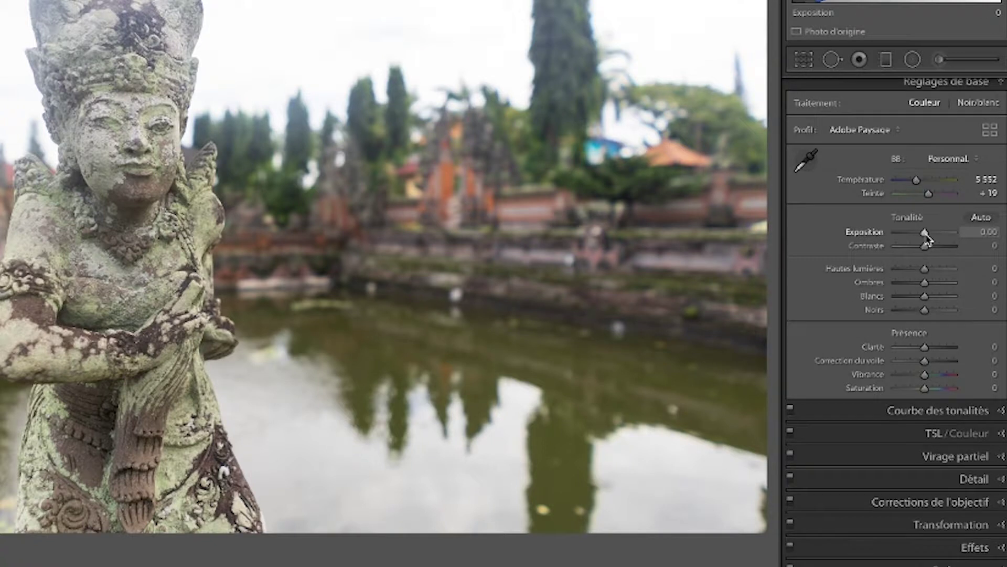
- Keep exposure at 0, pull highlights to −100 and shadows to −39
left_click_drag(928, 238, 923, 239)
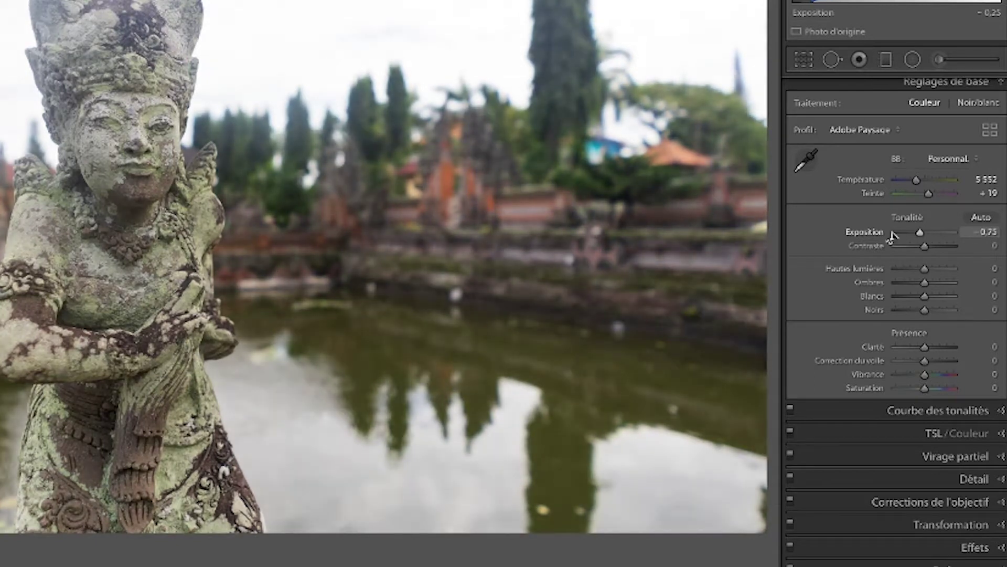
double_click(865, 232)
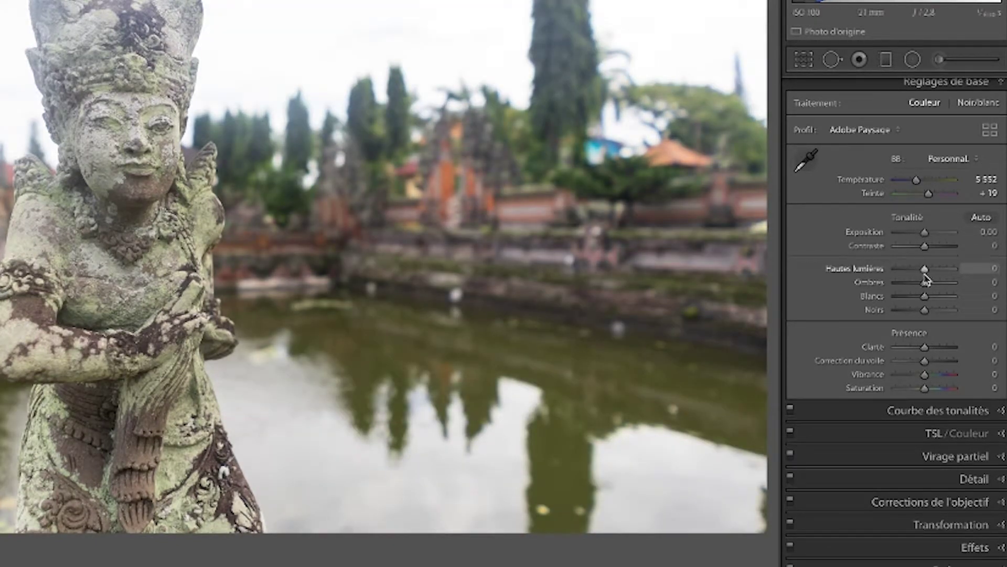
left_click_drag(926, 269, 890, 275)
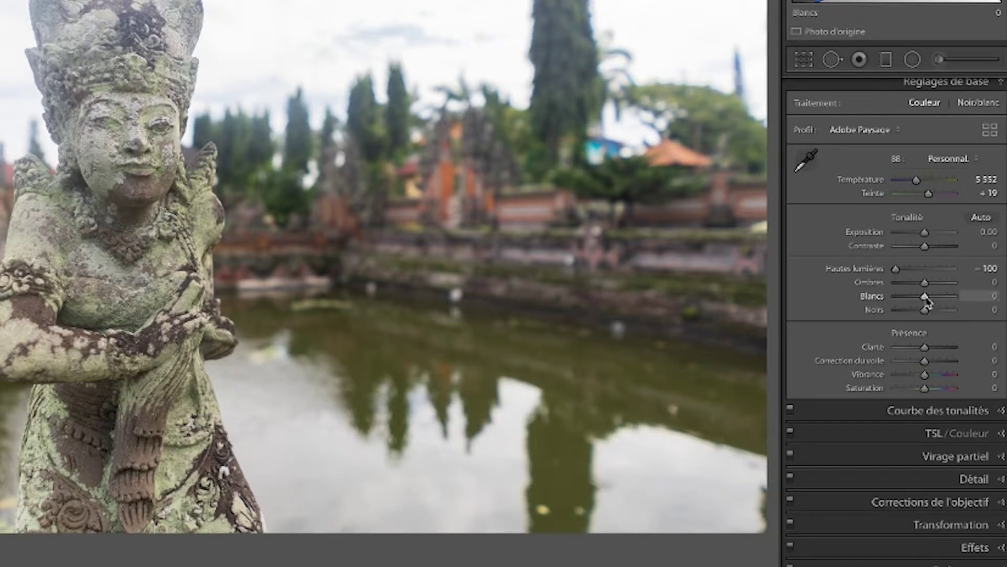
mouse_move(926, 286)
left_mouse_down()
mouse_move(905, 286)
mouse_move(914, 286)
left_mouse_up()
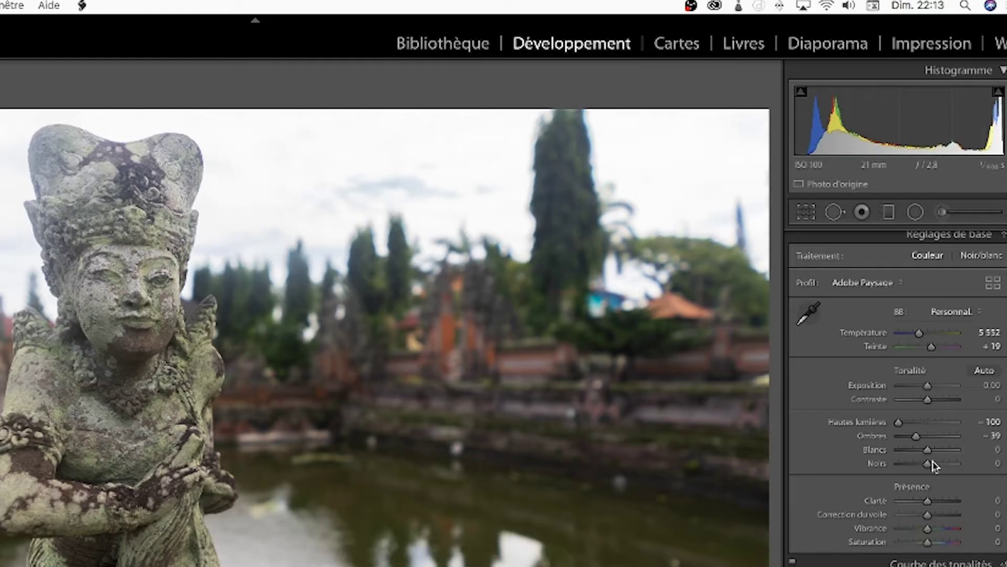
- Toggle the highlight clipping warning and raise Whites to +20 to check sky clipping, then reset them to 0
left_click_drag(928, 449, 932, 455)
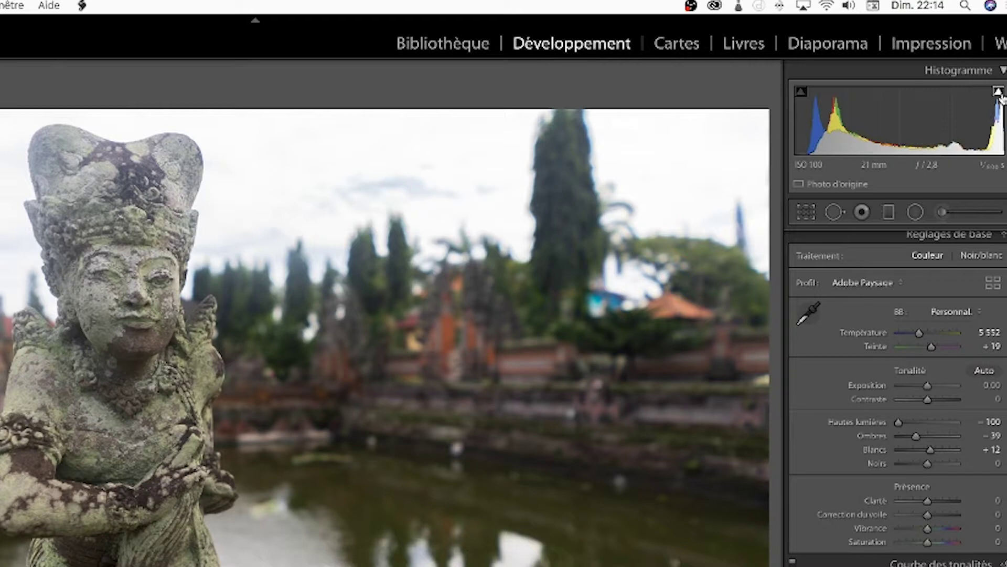
left_click(998, 92)
left_click(998, 92)
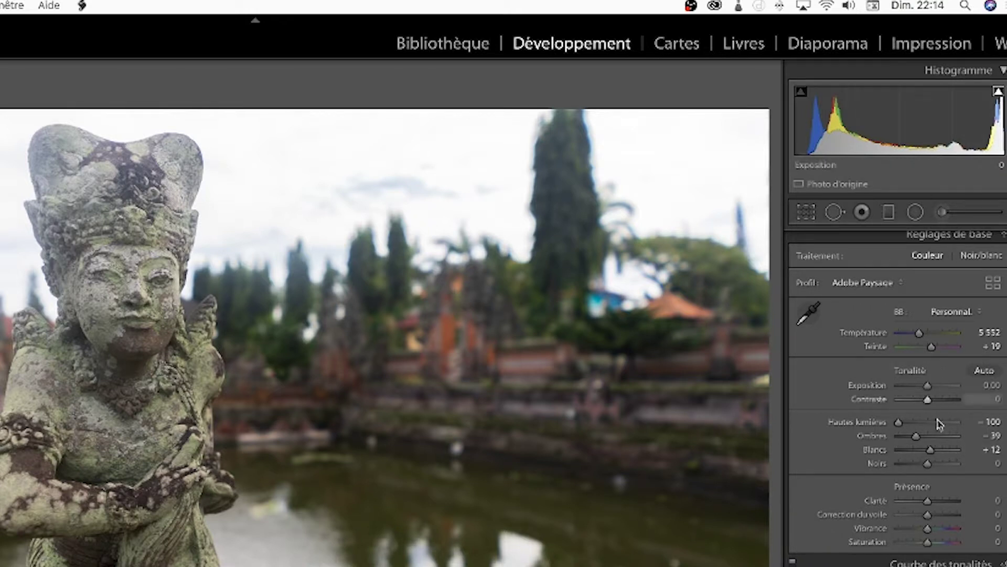
left_click_drag(930, 453, 935, 449)
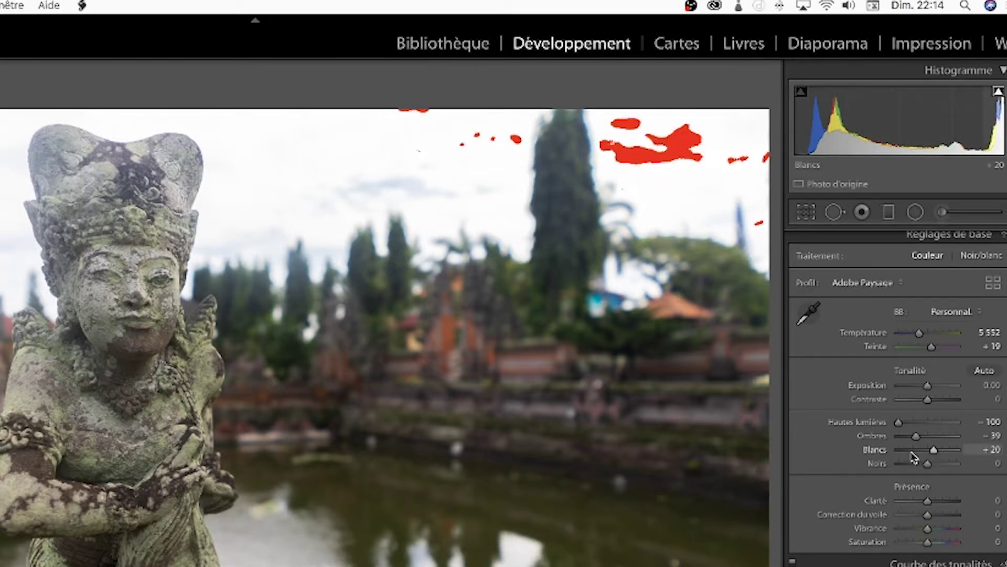
double_click(875, 452)
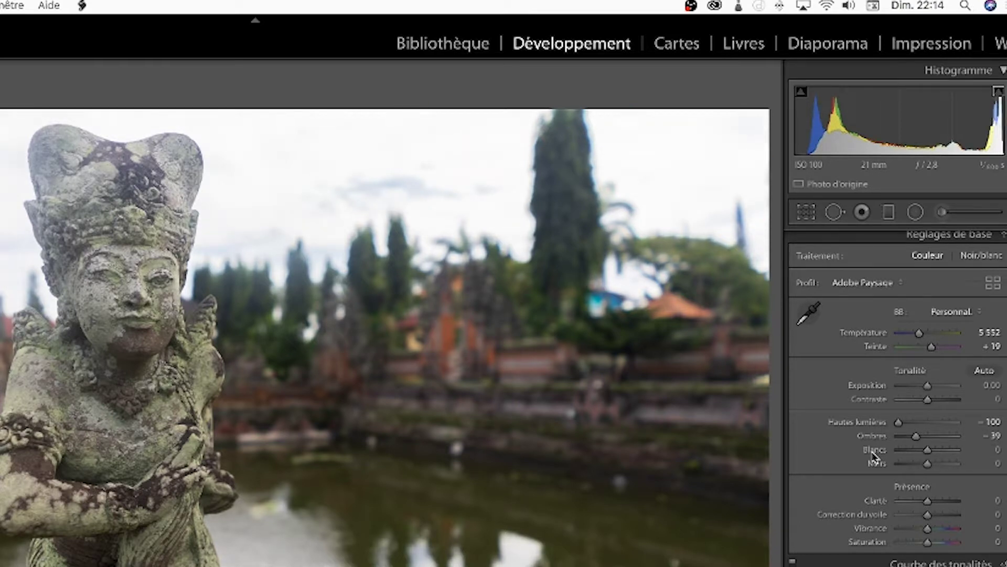
key("alt")
- Set Whites to +11 while watching the clipping preview, undoing an accidental reset
left_click(927, 450, "alt")
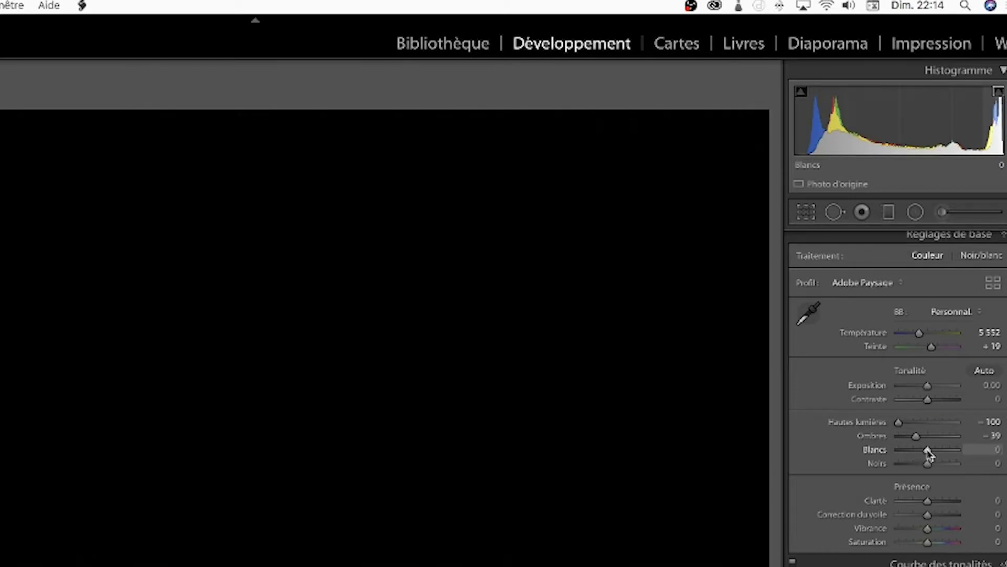
left_click_drag(927, 450, 932, 451)
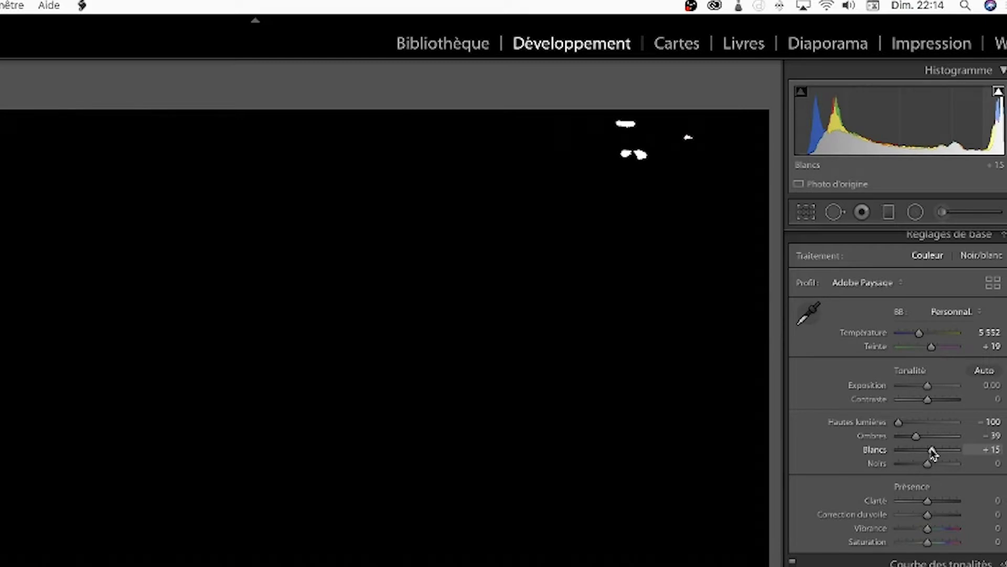
left_click_drag(932, 451, 930, 449)
double_click(882, 452)
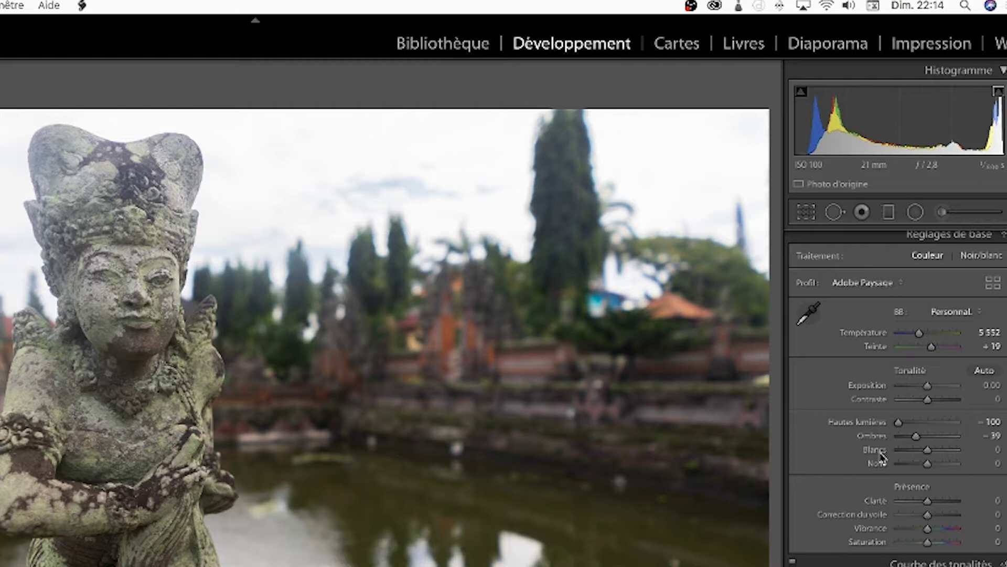
key("super+z")
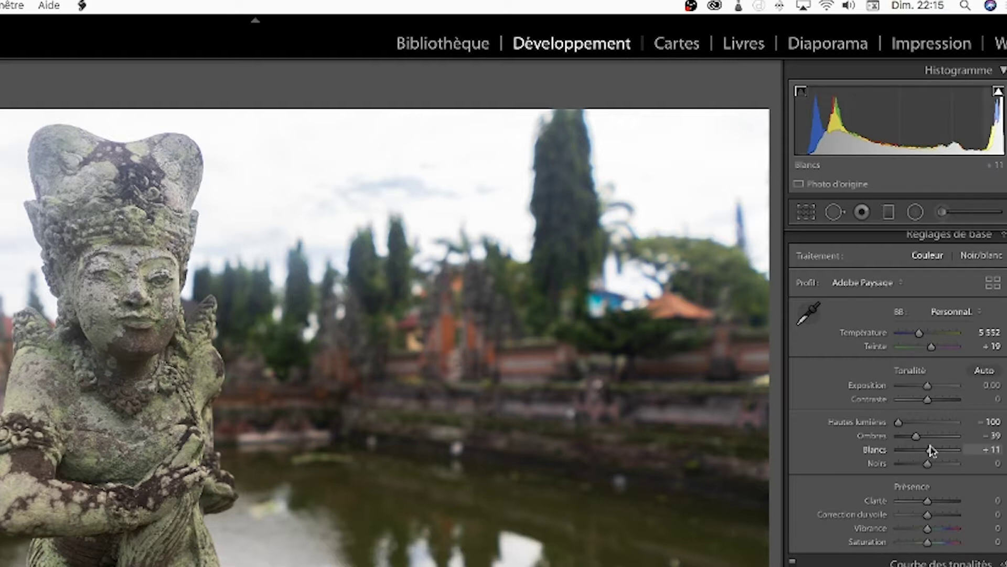
- Lower Blacks to −39 with the shadow clipping preview, and begin raising Clarity to +22
left_click_drag(928, 464, 914, 467)
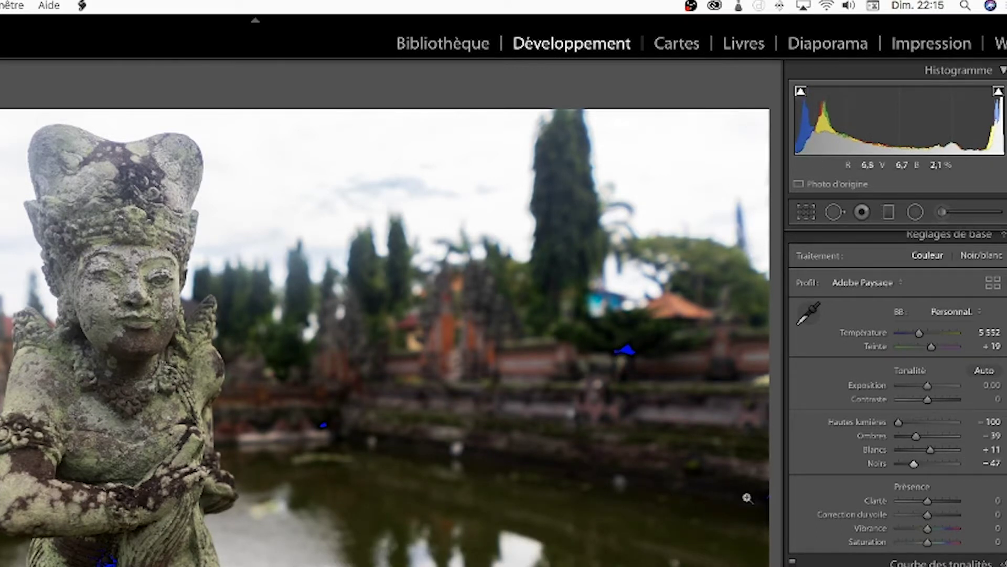
double_click(881, 465)
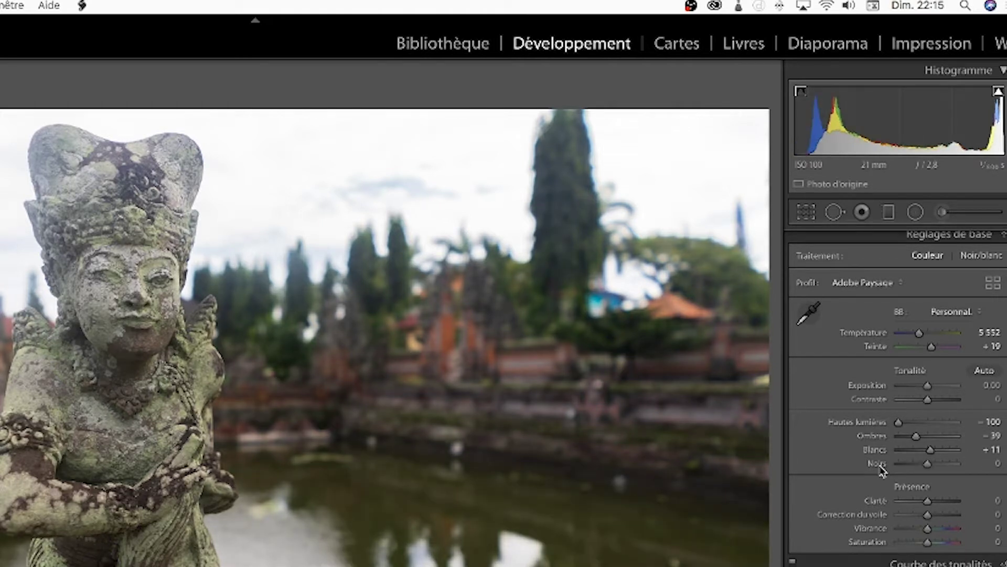
left_click(929, 465, "alt")
left_click_drag(929, 465, 921, 466)
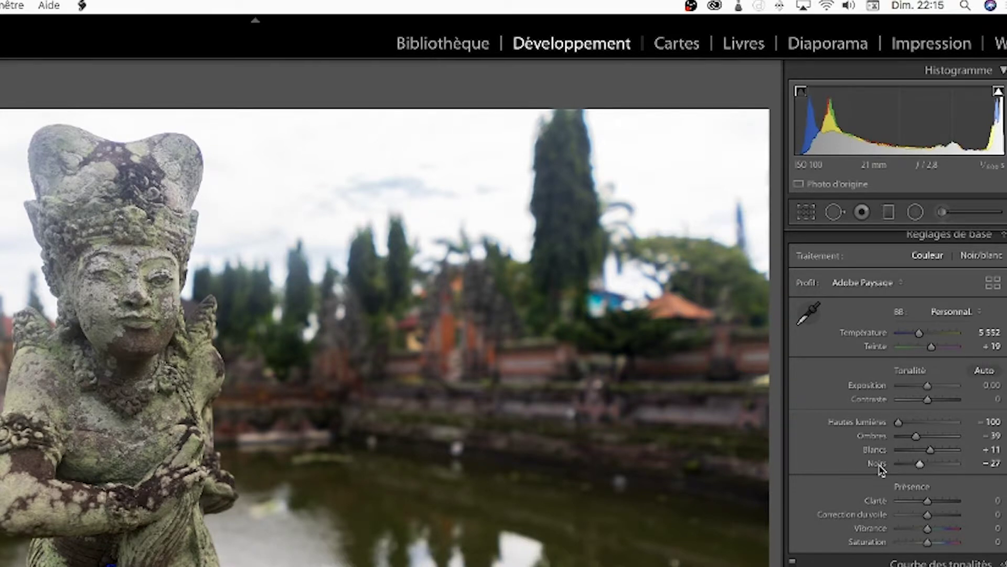
scroll(880, 469, "down", 3)
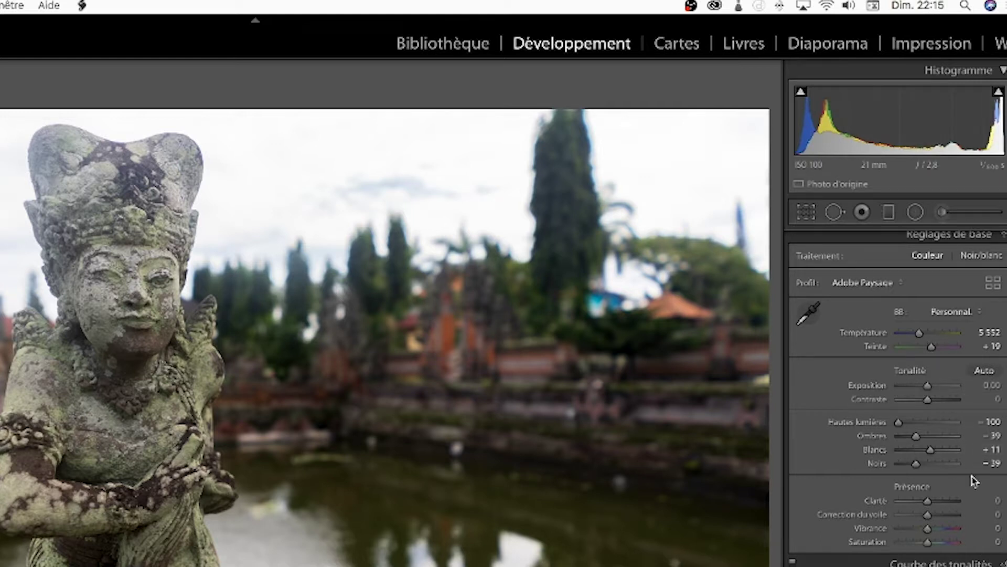
left_click_drag(928, 501, 933, 506)
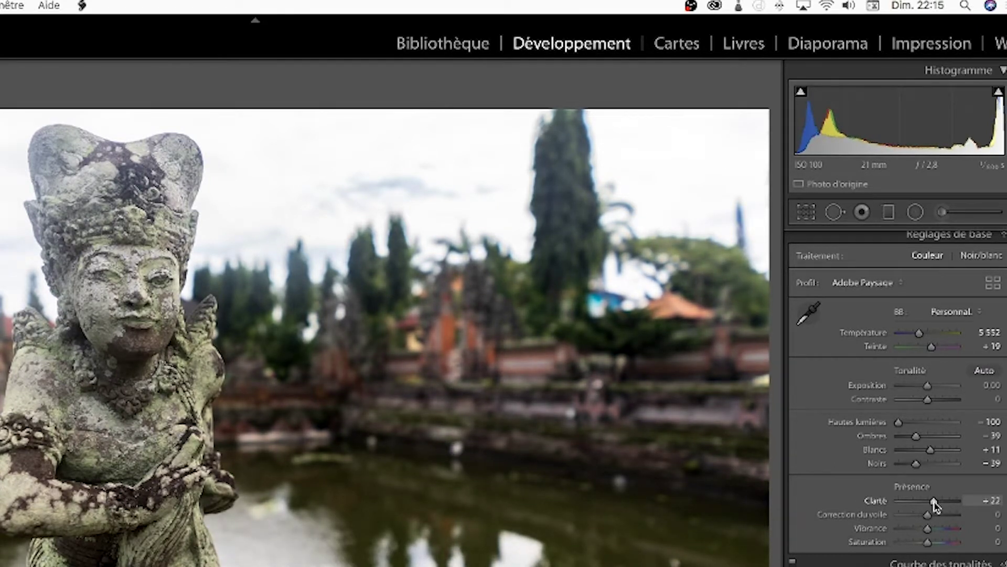
- Set Clarity +27, Dehaze +1 and Vibrance +43, leaving Saturation at 0
left_click_drag(933, 506, 929, 510)
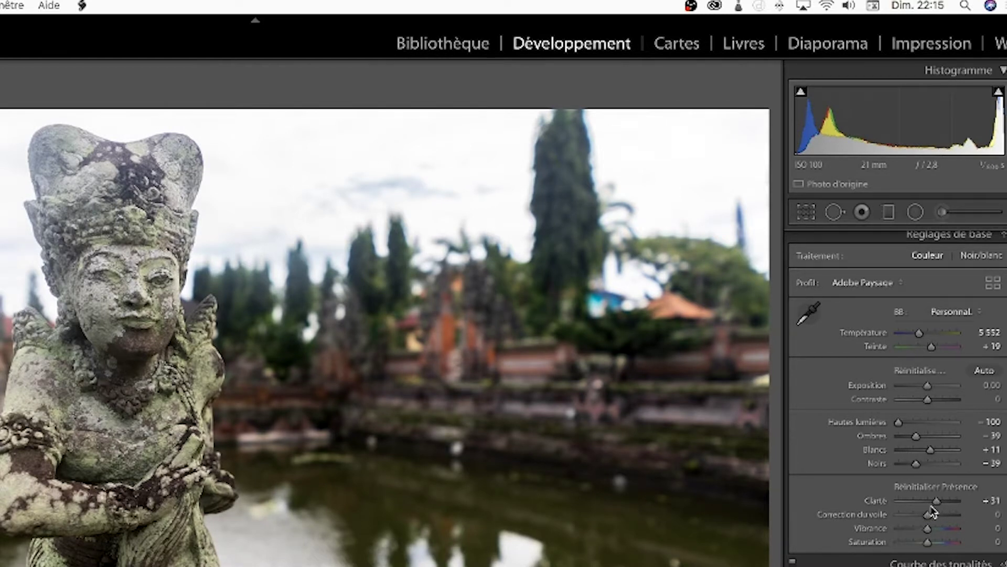
left_click_drag(938, 504, 937, 505)
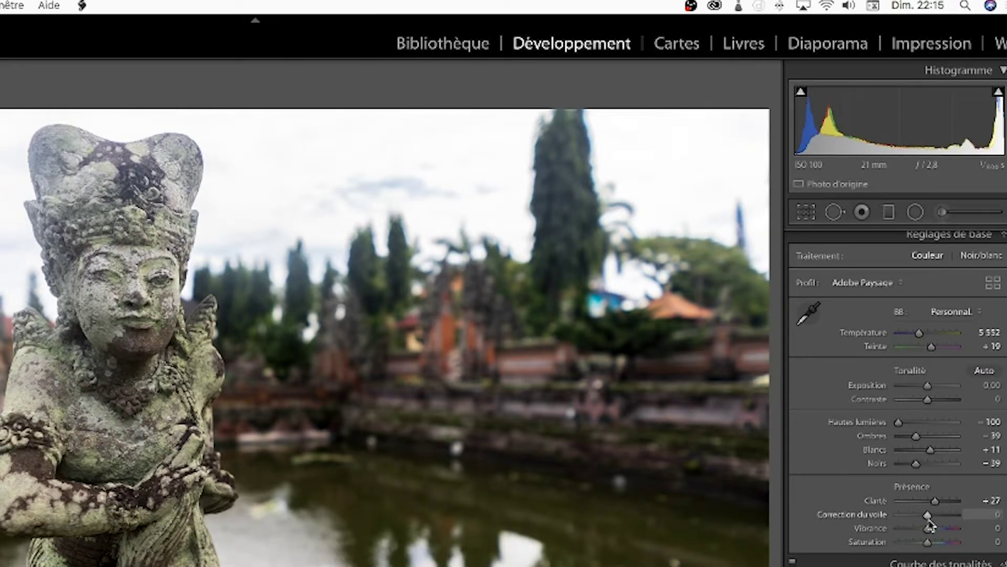
left_click_drag(928, 517, 929, 519)
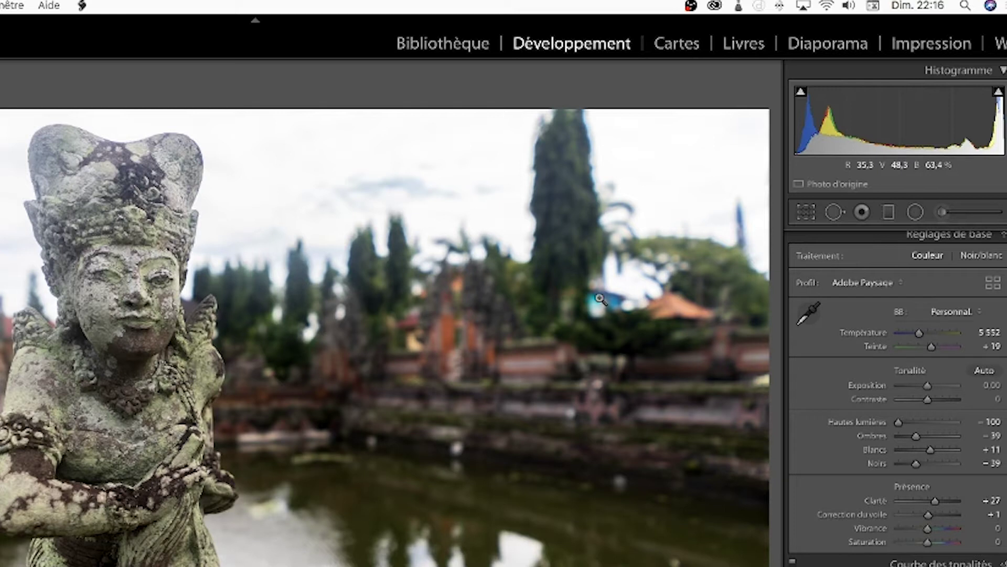
left_click_drag(927, 528, 940, 532)
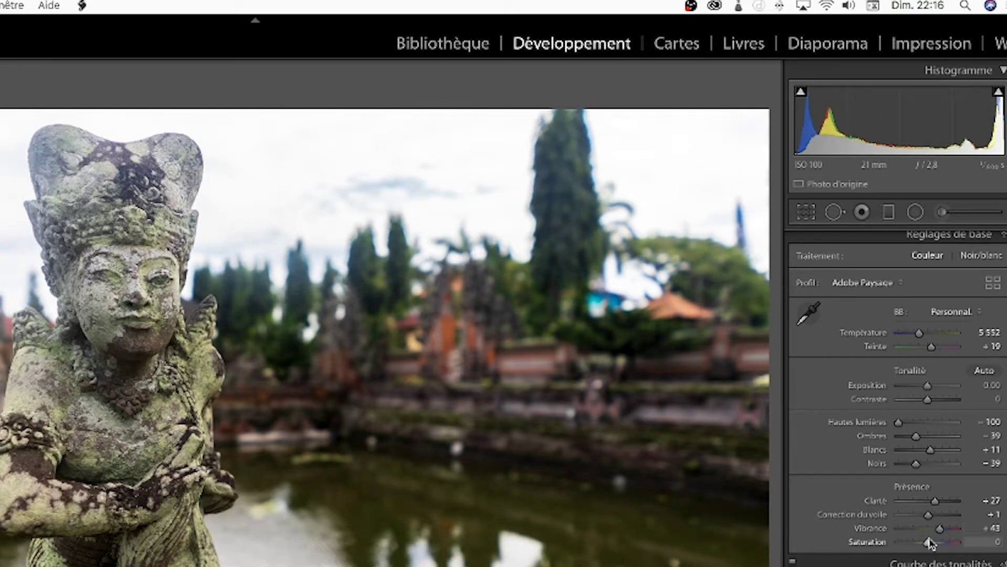
mouse_move(927, 543)
left_mouse_down()
mouse_move(958, 546)
mouse_move(927, 546)
left_mouse_up()
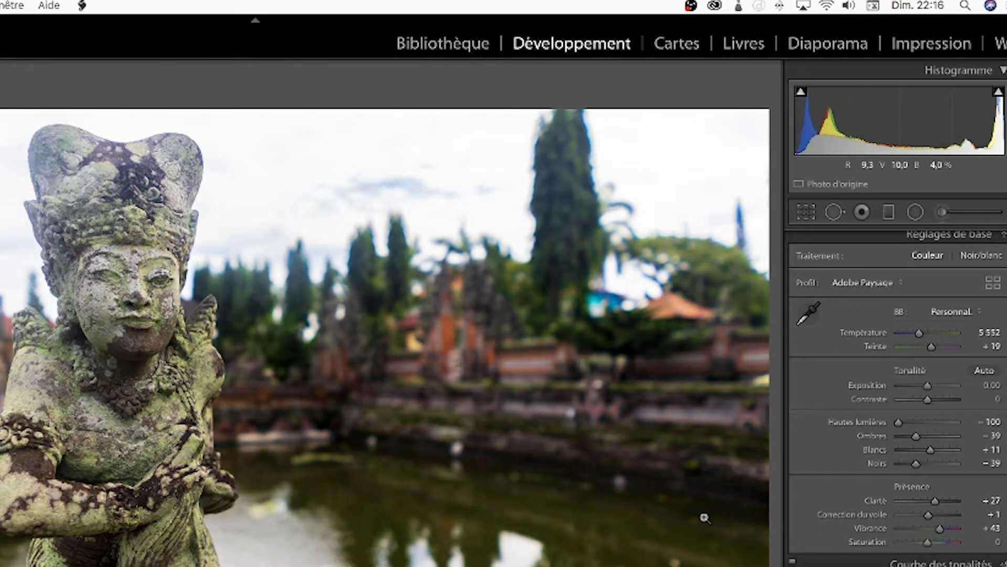
- Toggle the statue photo between its original and edited versions twice to compare
key("backslash")
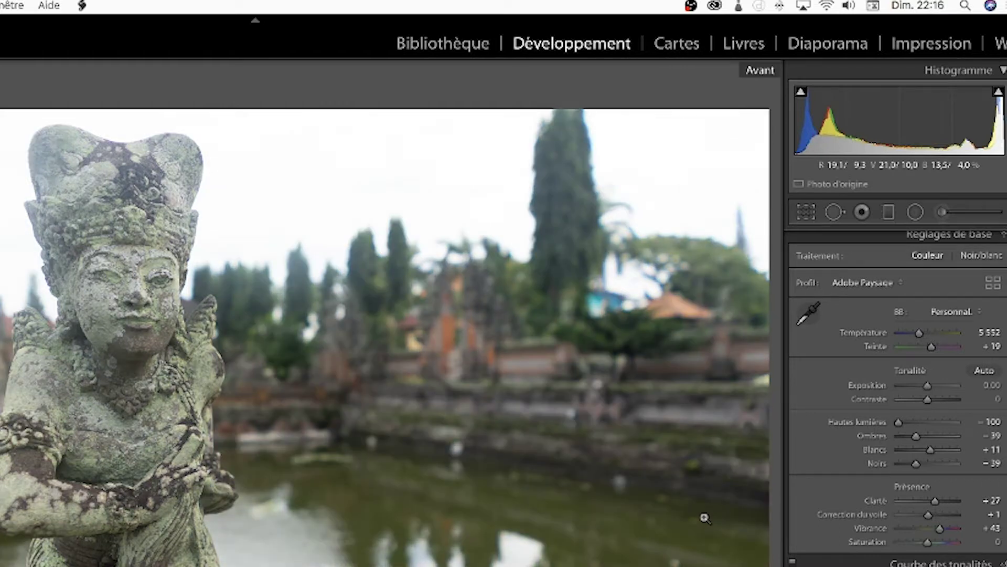
key("backslash")
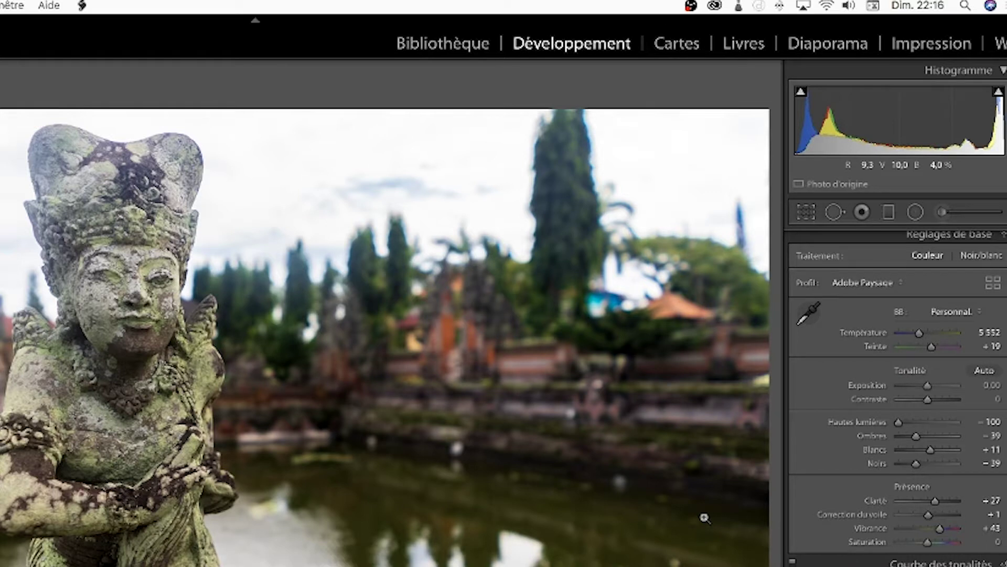
key("backslash")
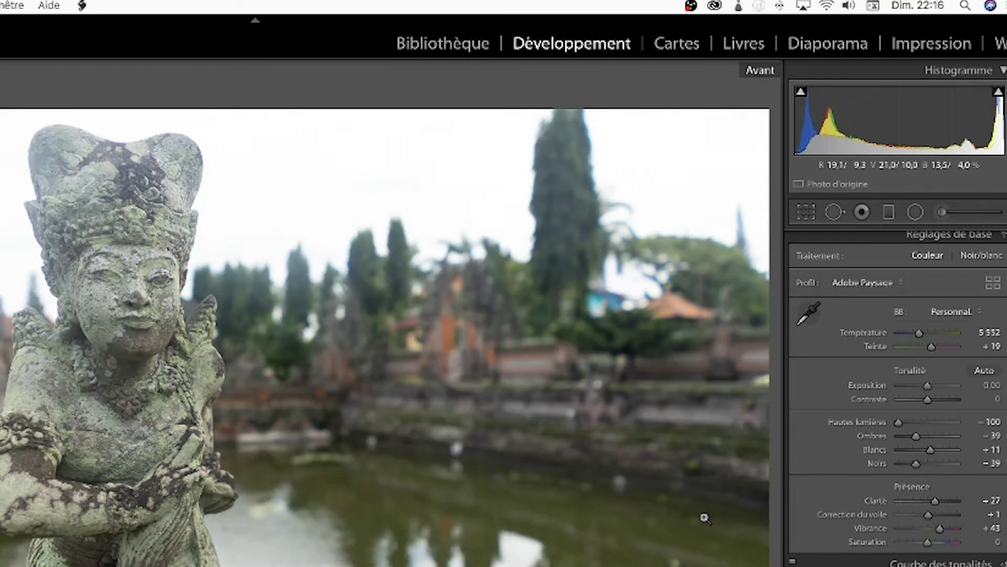
key("backslash")
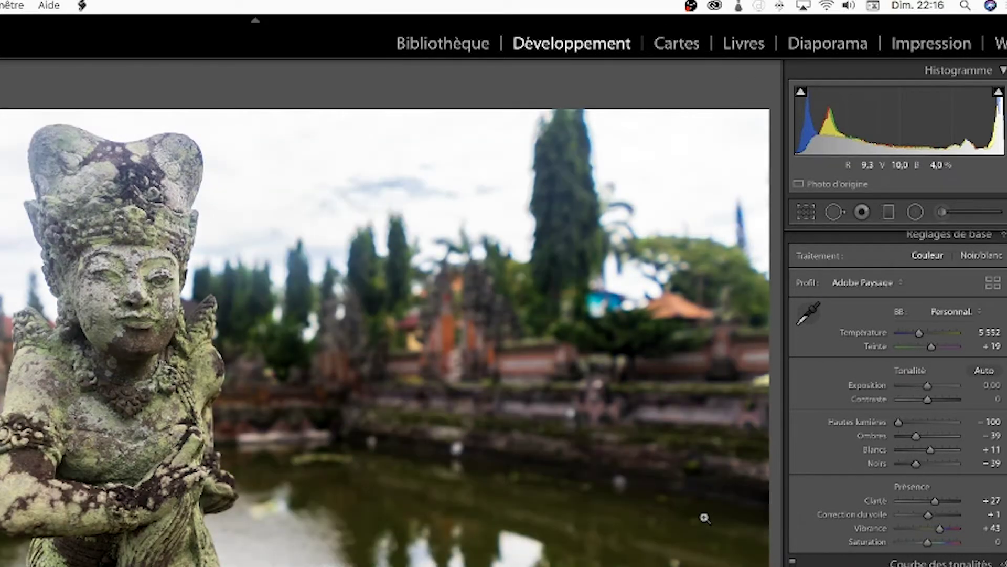
scroll(934, 296, "up", 1)
- Collapse Basic and pull the tone curve's Highlights region down to −100
left_click(986, 237)
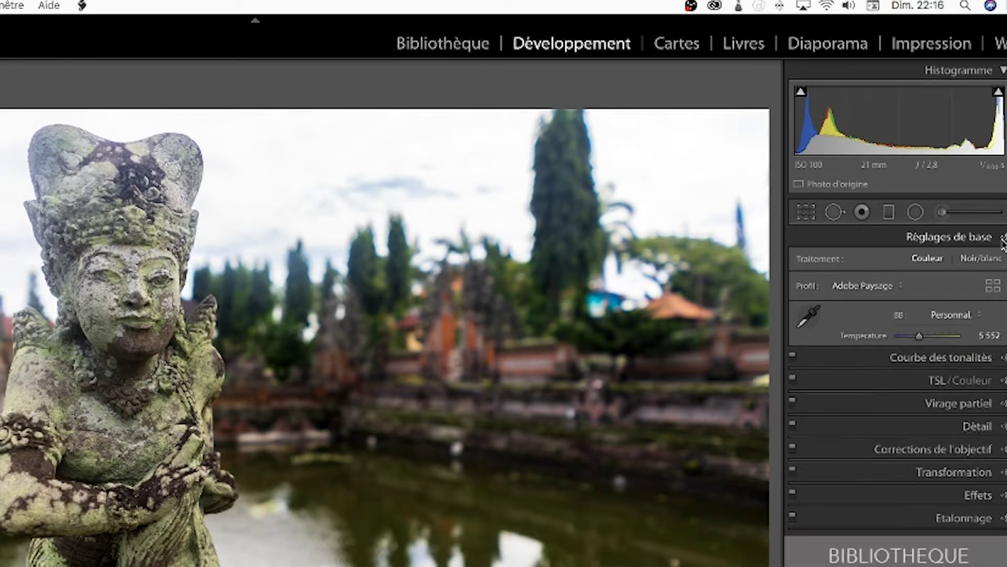
left_click(983, 261)
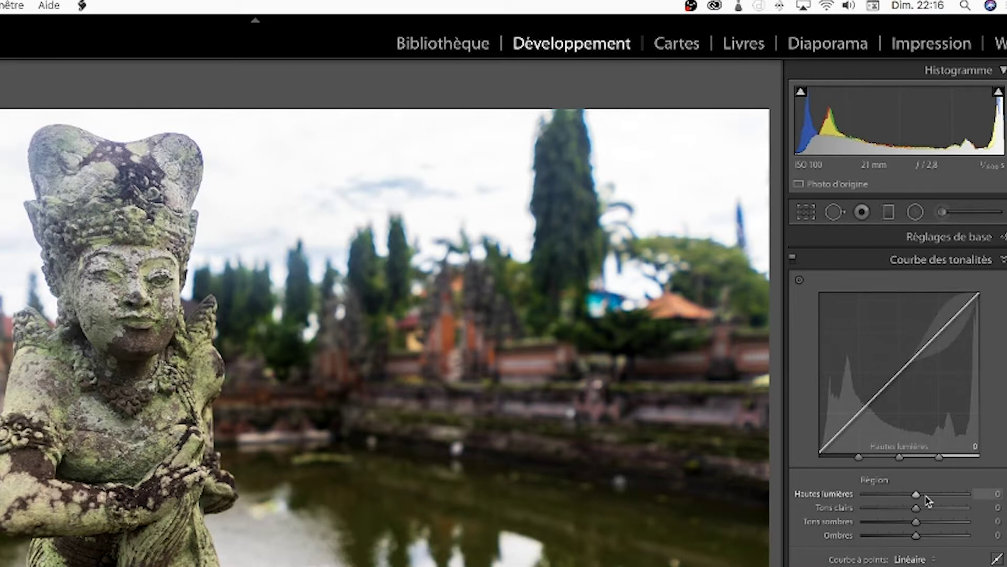
left_click_drag(916, 494, 899, 499)
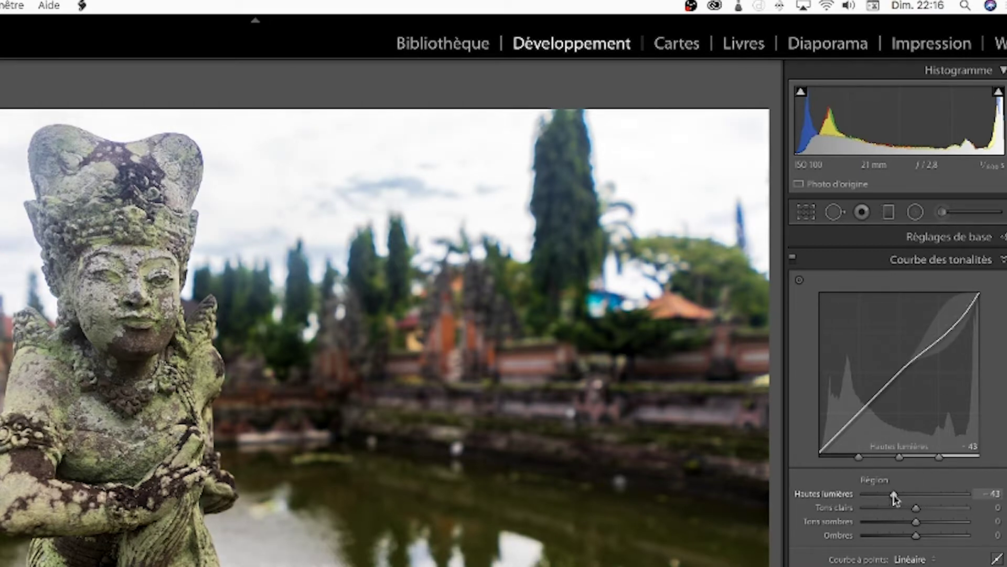
mouse_move(918, 496)
left_mouse_down()
mouse_move(869, 494)
mouse_move(939, 494)
mouse_move(861, 494)
left_mouse_up()
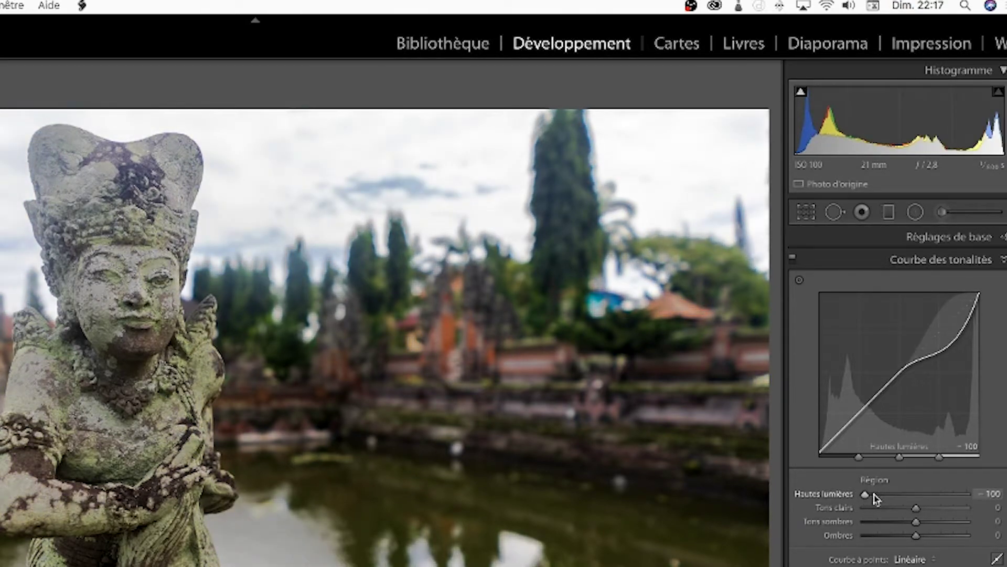
- Set Lights +6, Darks +15, Shadows +28, keeping the point curve Linear
mouse_move(916, 508)
left_mouse_down()
mouse_move(858, 518)
mouse_move(921, 515)
left_mouse_up()
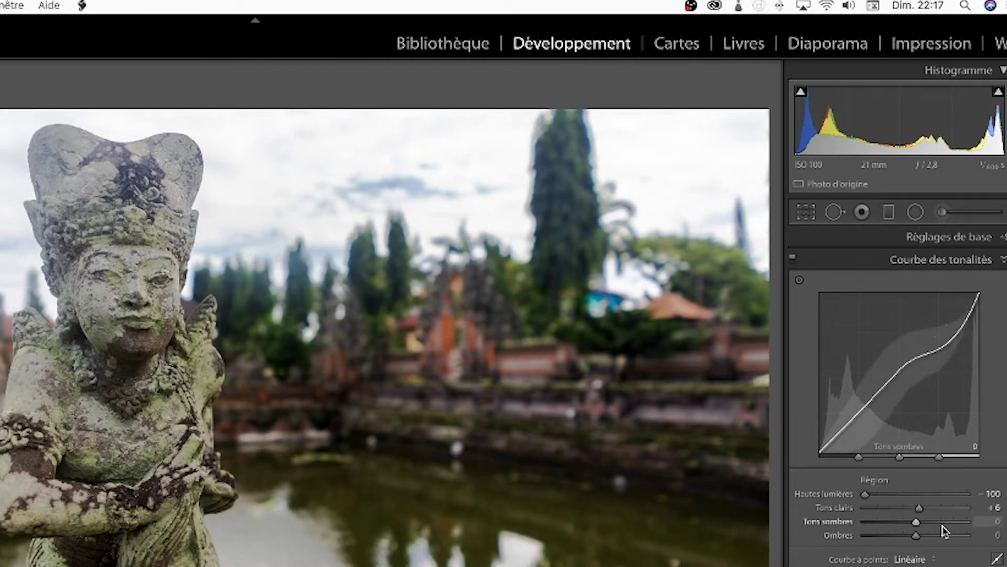
mouse_move(916, 523)
left_mouse_down()
mouse_move(900, 527)
mouse_move(921, 523)
mouse_move(922, 536)
mouse_move(937, 537)
mouse_move(906, 536)
mouse_move(930, 536)
left_mouse_up()
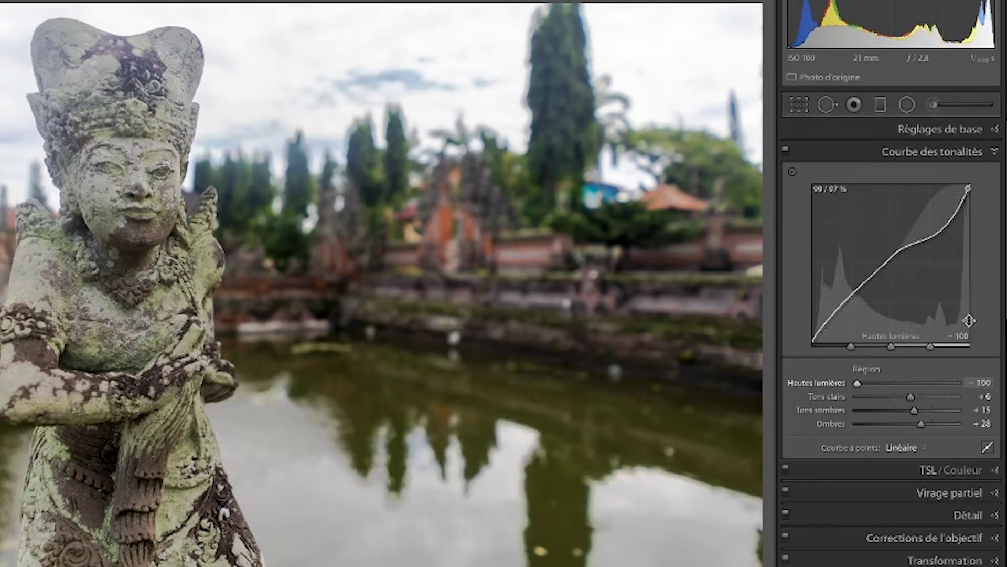
left_click(910, 447)
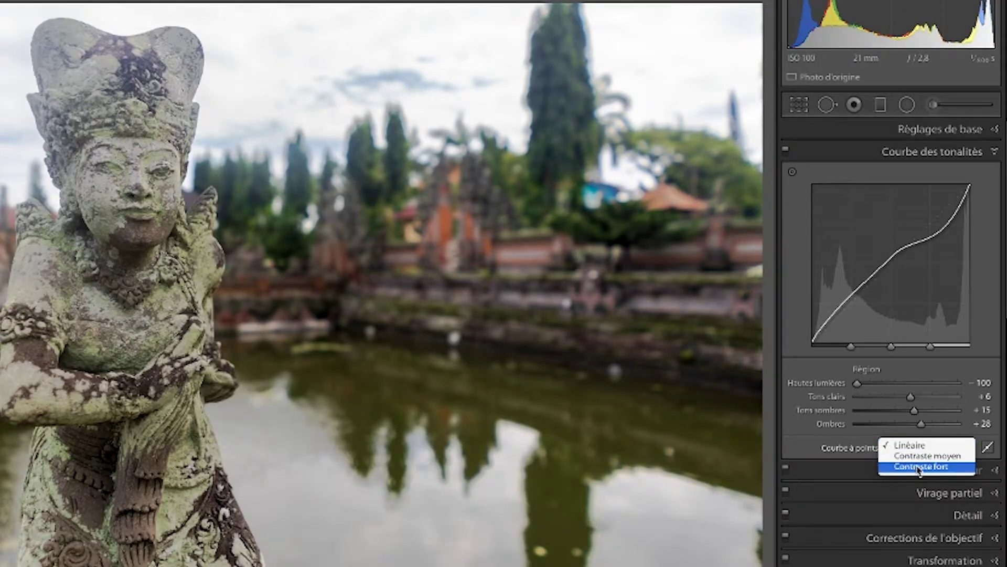
left_click(812, 449)
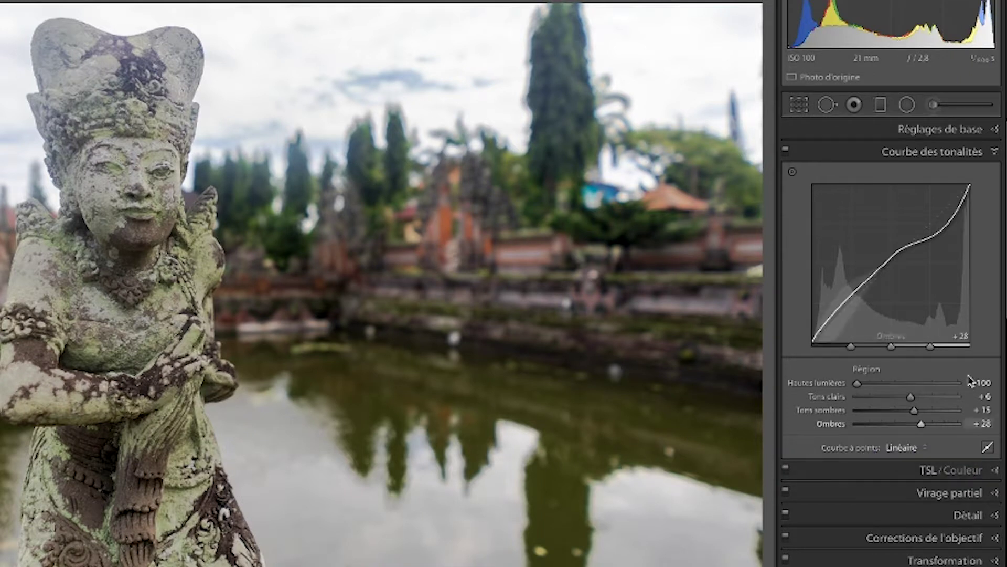
left_click(990, 150)
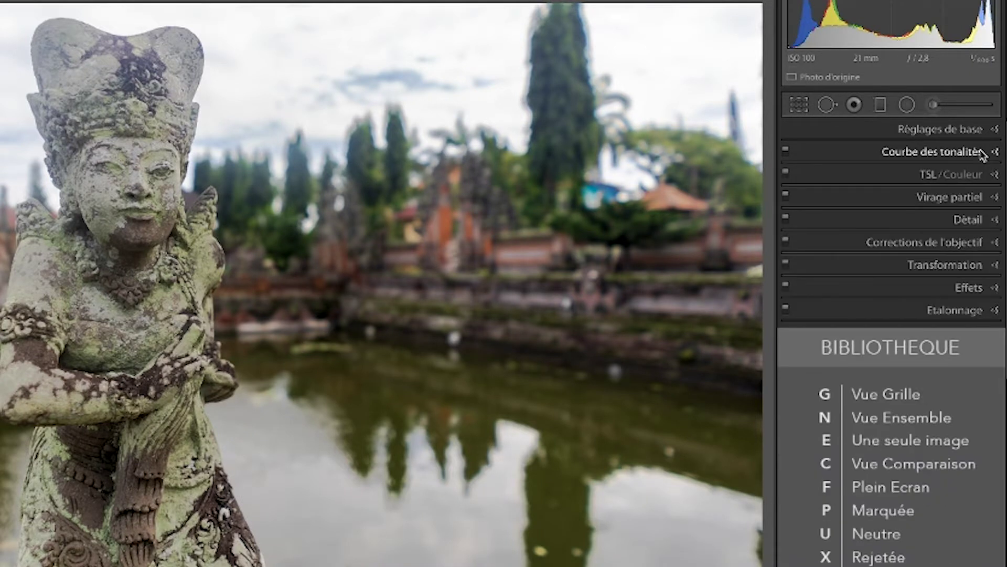
- In HSL Saturation, set Green to −79 and Yellow to −35 by dragging on the foliage
left_click(996, 175)
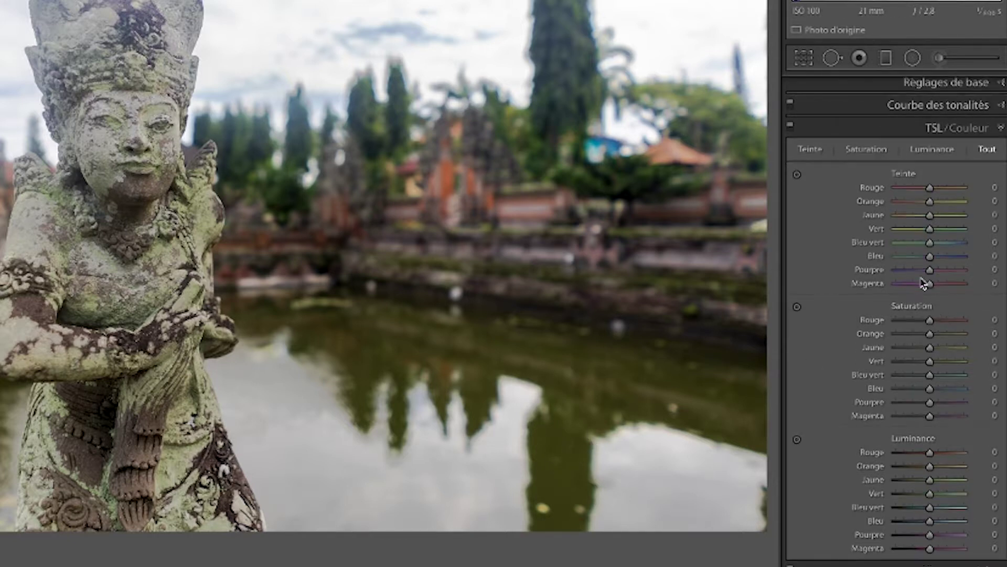
scroll(927, 315, "down", 1)
left_click_drag(929, 357, 910, 361)
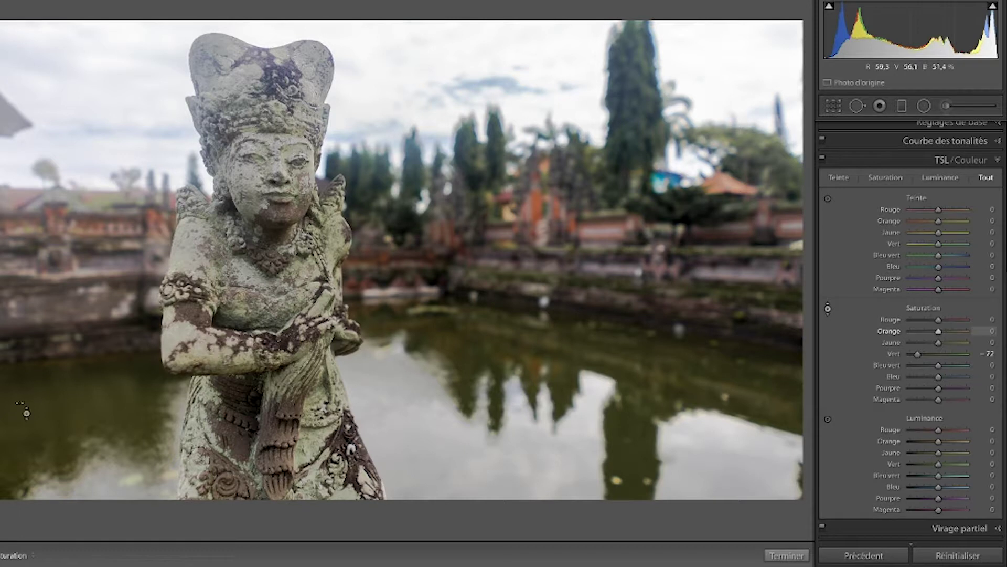
left_click_drag(577, 378, 577, 371)
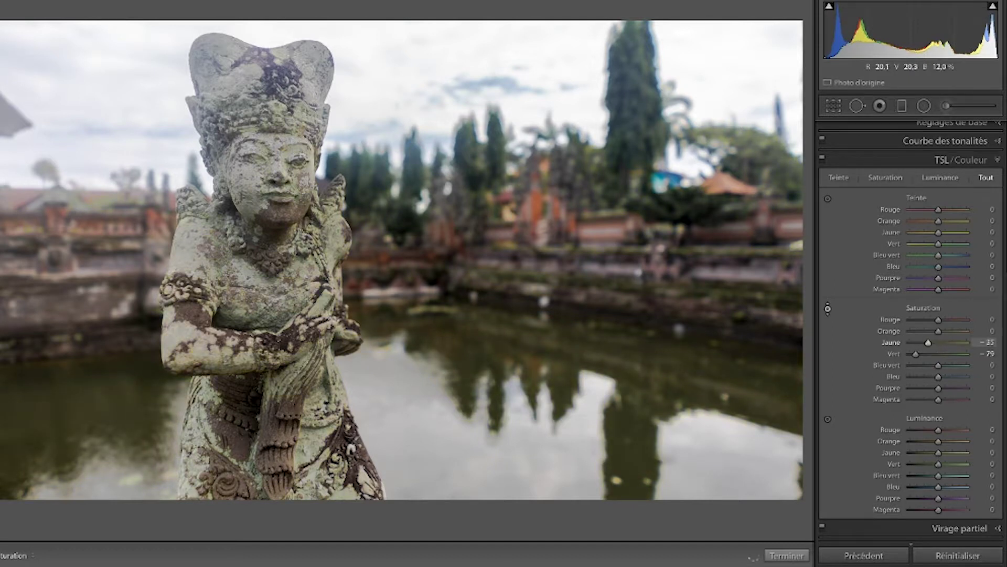
left_click_drag(53, 432, 53, 431)
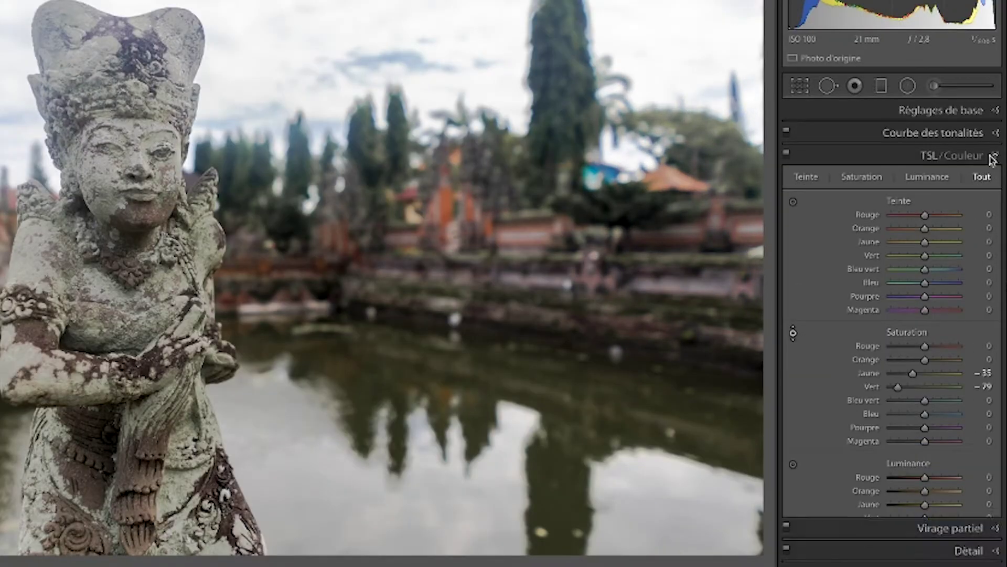
- Set the split-toning Highlights tint to hue 195, saturation 9
left_click(993, 158)
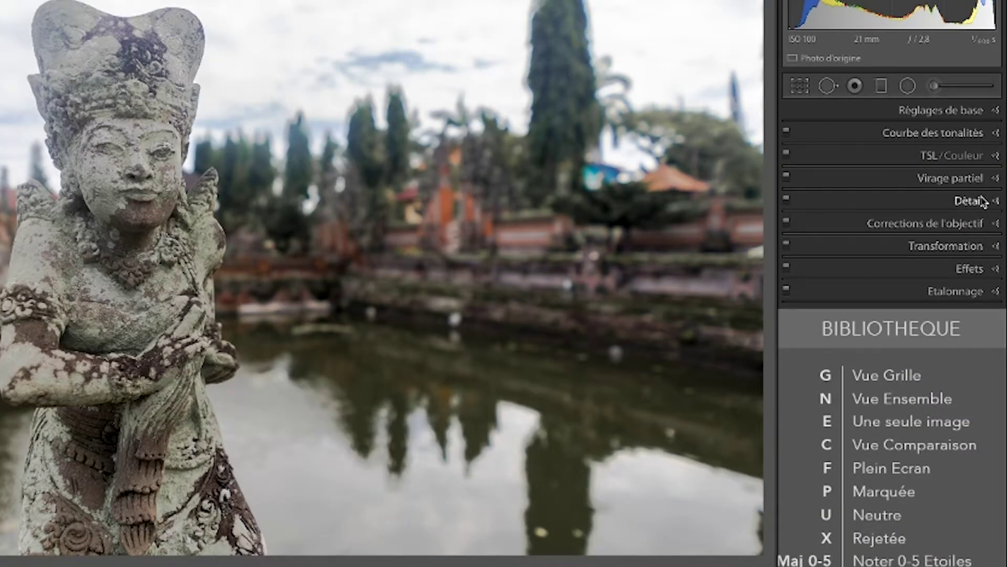
left_click(993, 181)
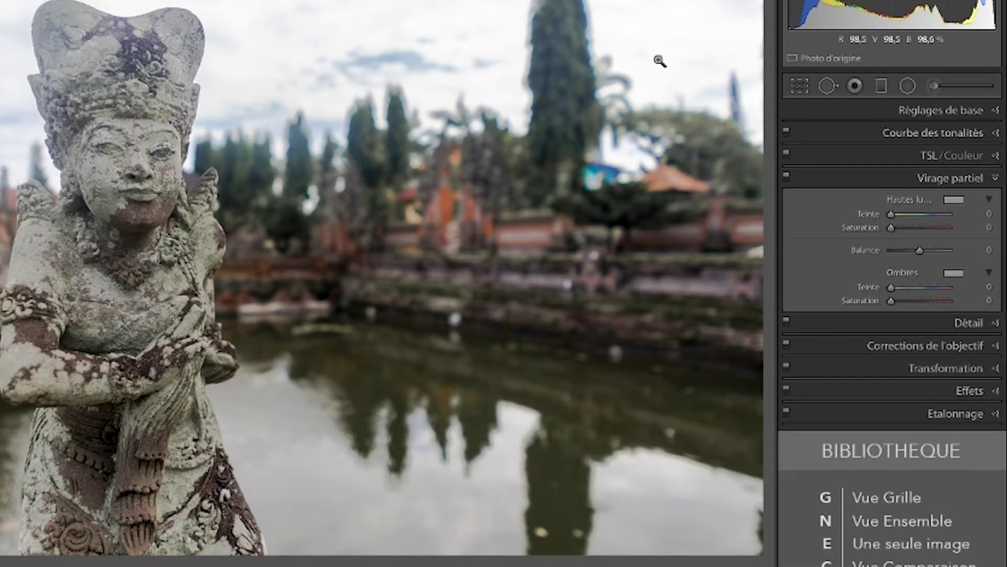
left_click(953, 202)
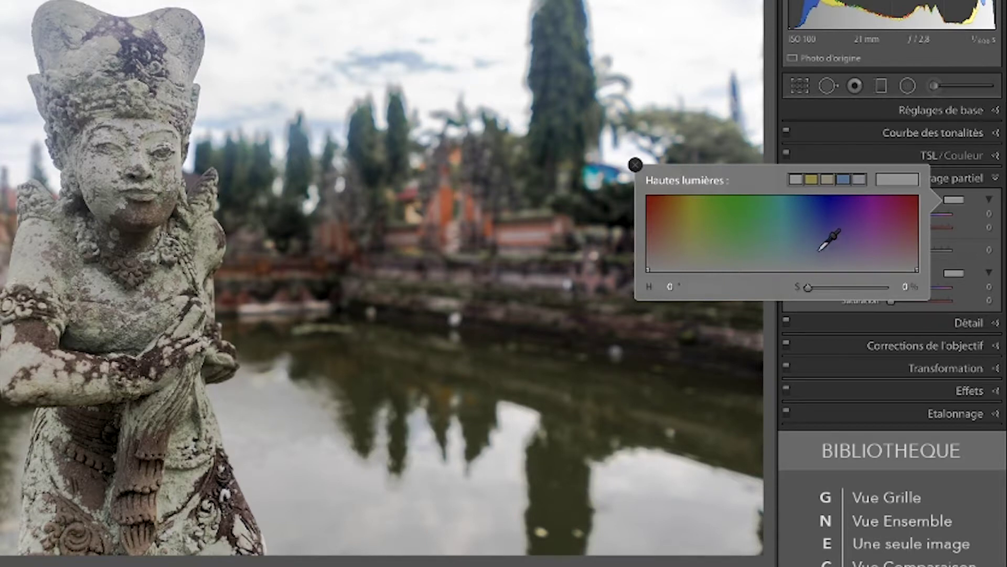
left_click_drag(811, 250, 805, 249)
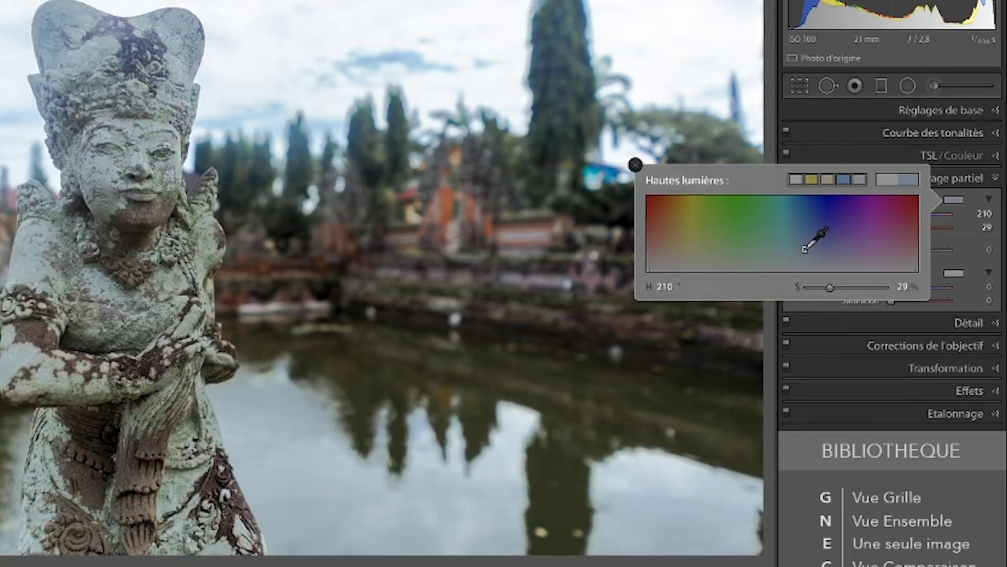
left_click_drag(804, 249, 792, 264)
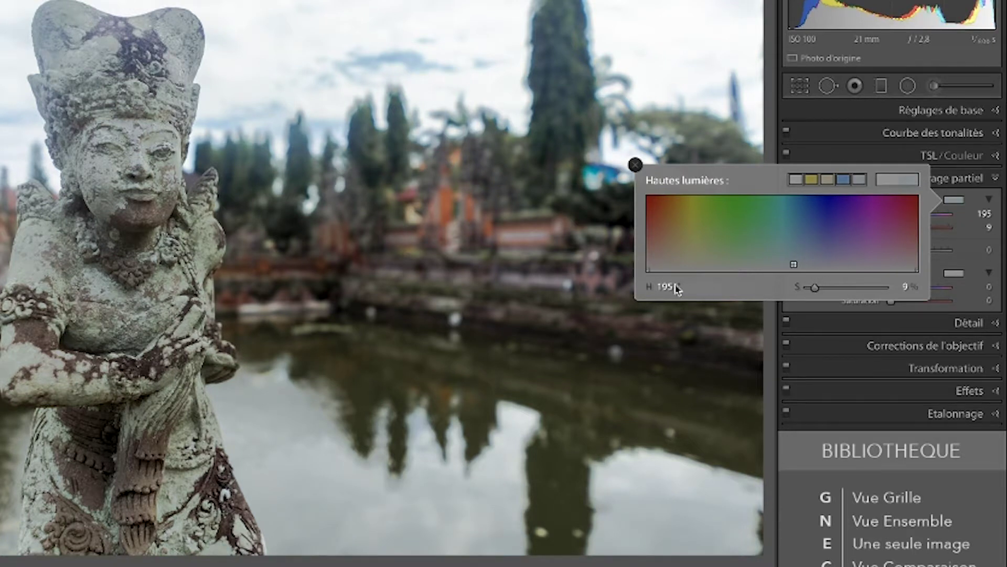
left_click(634, 164)
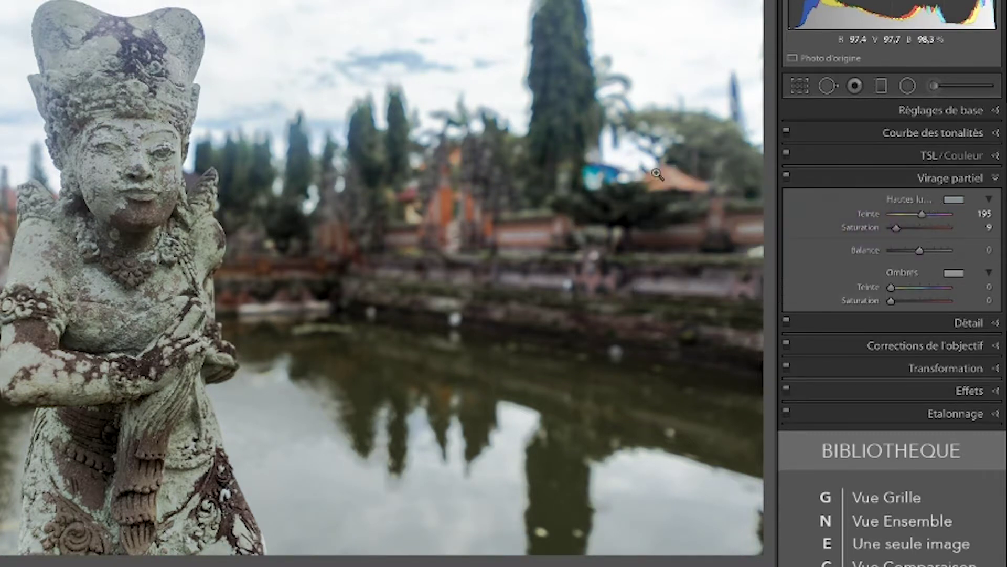
- Toggle split toning off to compare, then fold it away and show Detail
left_click(785, 177)
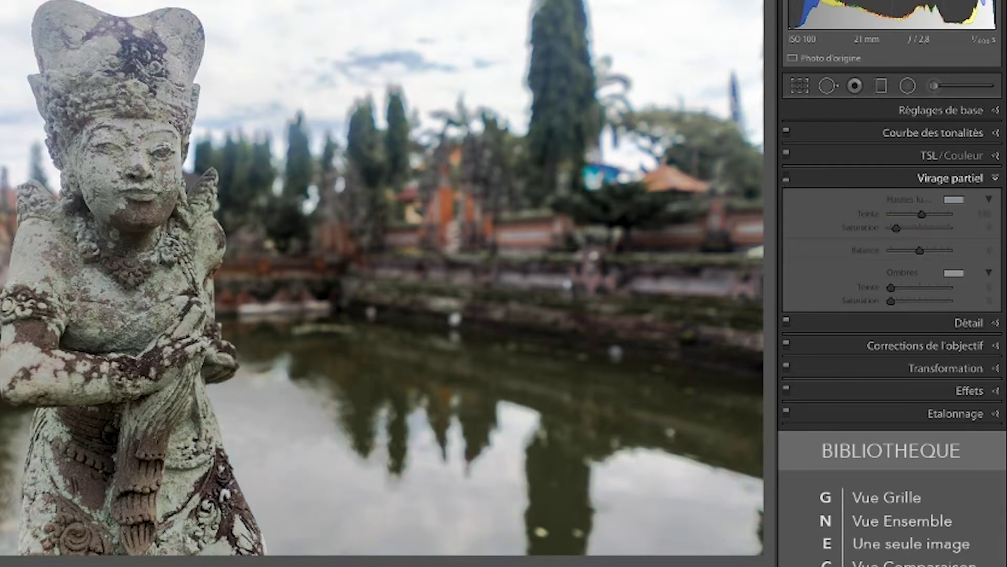
left_click(997, 178)
left_click(999, 206)
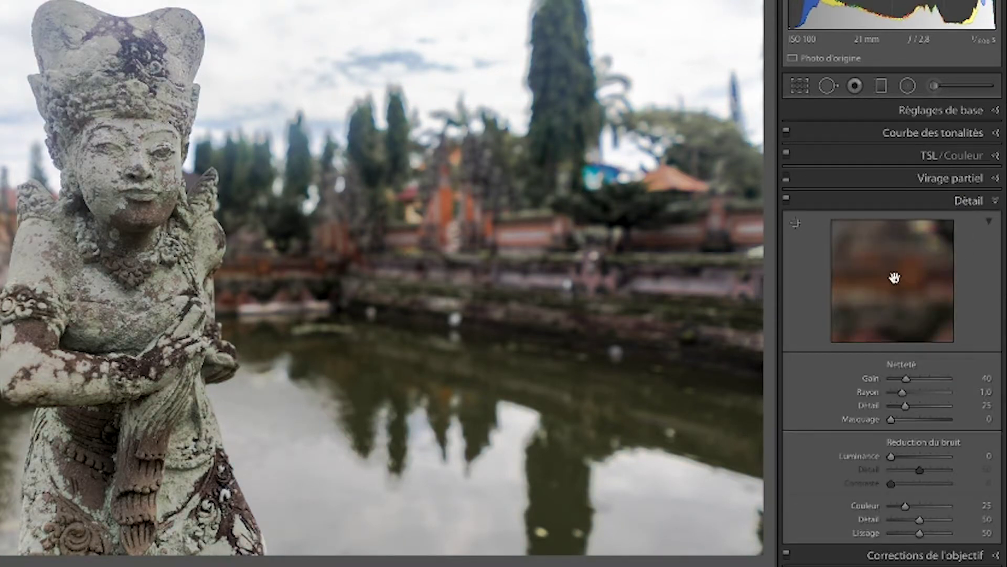
- Zoom to 1:1 on the statue's face and pan the Detail preview to inspect the stone
left_click_drag(898, 280, 810, 250)
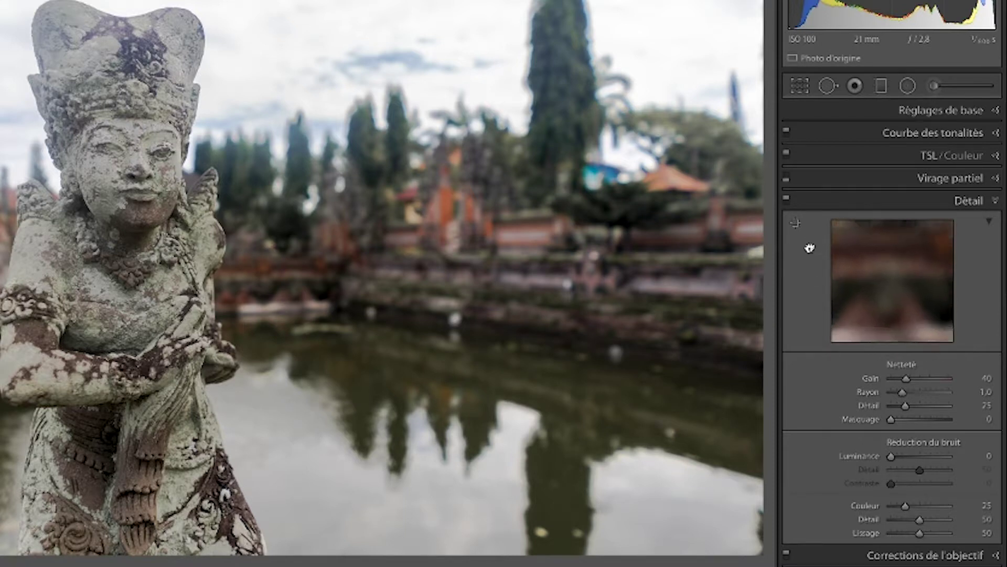
left_click(375, 250)
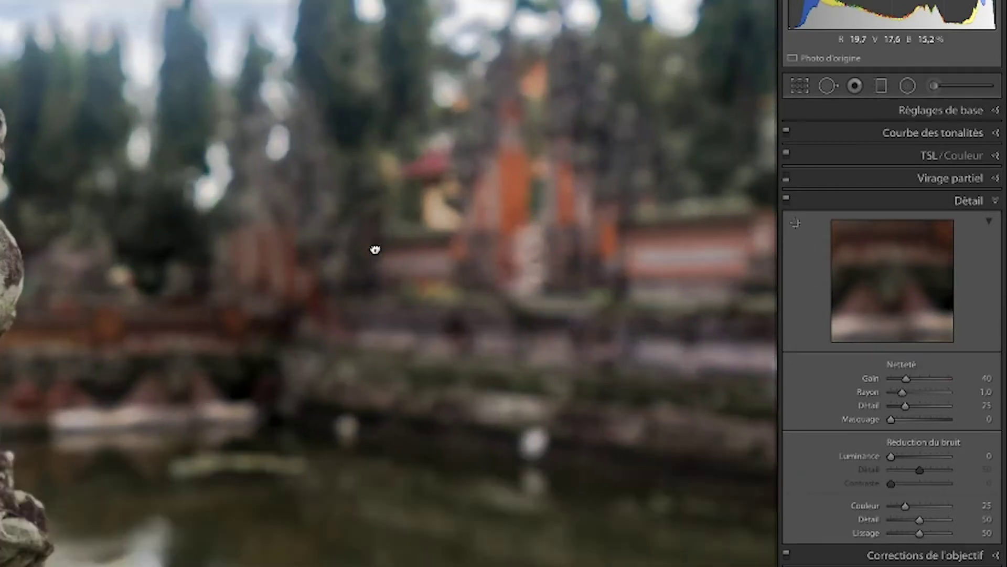
left_click(375, 250)
left_click(219, 222)
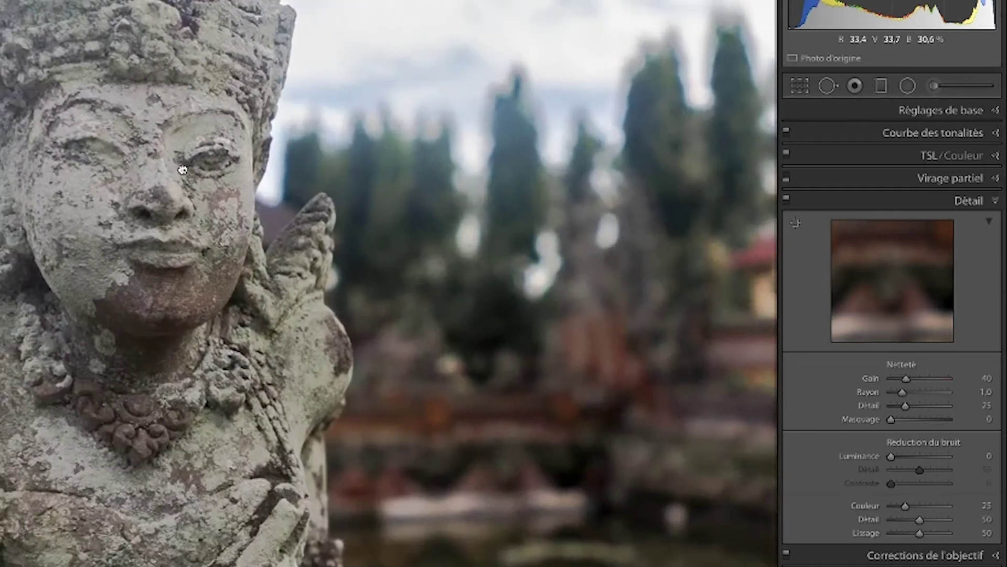
left_click(232, 210)
mouse_move(931, 296)
left_mouse_down()
mouse_move(897, 277)
mouse_move(960, 344)
mouse_move(979, 346)
mouse_move(937, 294)
mouse_move(882, 266)
mouse_move(971, 319)
mouse_move(885, 261)
mouse_move(866, 333)
mouse_move(857, 295)
mouse_move(964, 270)
mouse_move(881, 220)
mouse_move(907, 283)
mouse_move(903, 218)
mouse_move(911, 273)
left_mouse_up()
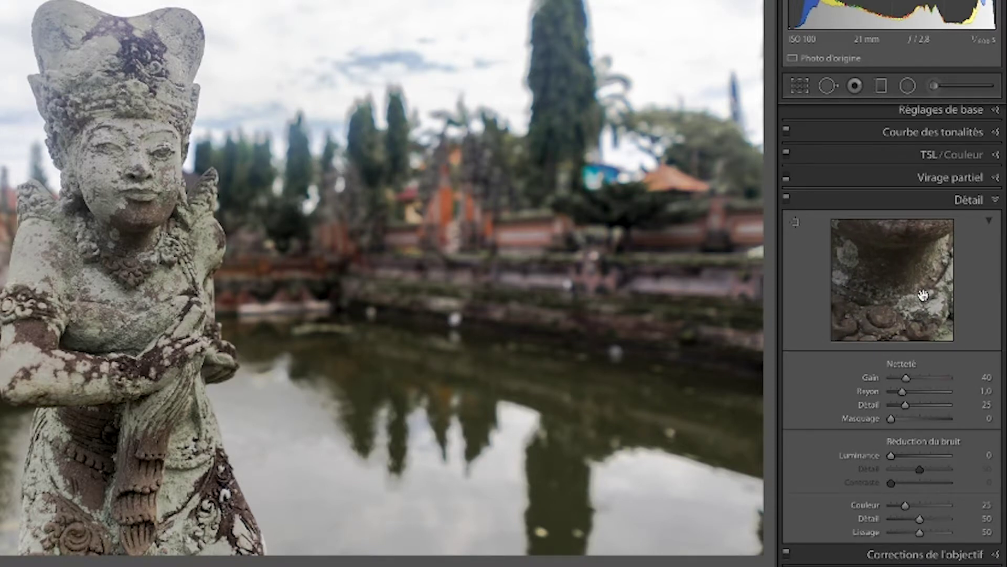
left_click(114, 232)
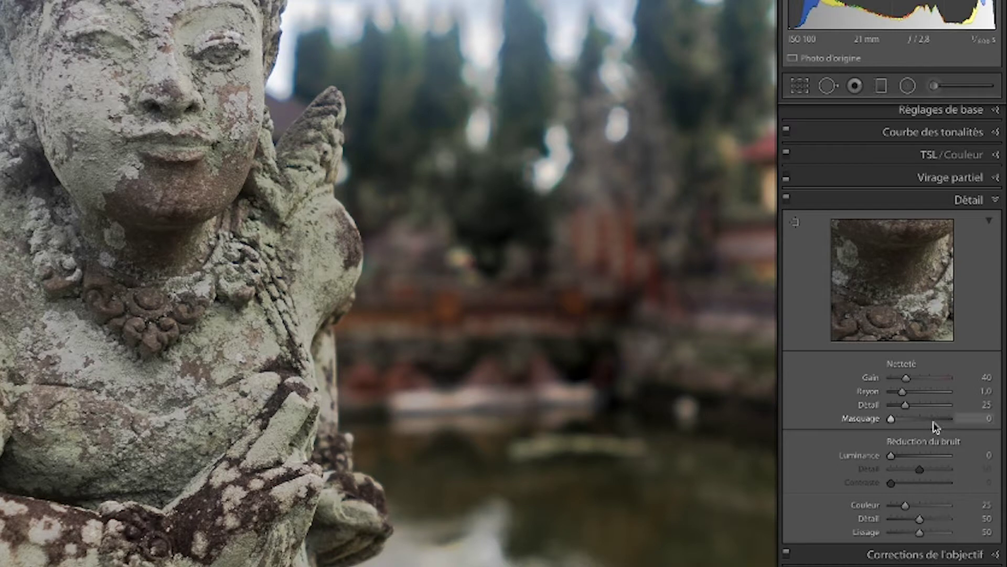
- Set noise reduction Luminance 16, Color 74, and sharpening Amount 78, Radius 1.7
left_click_drag(891, 456, 900, 456)
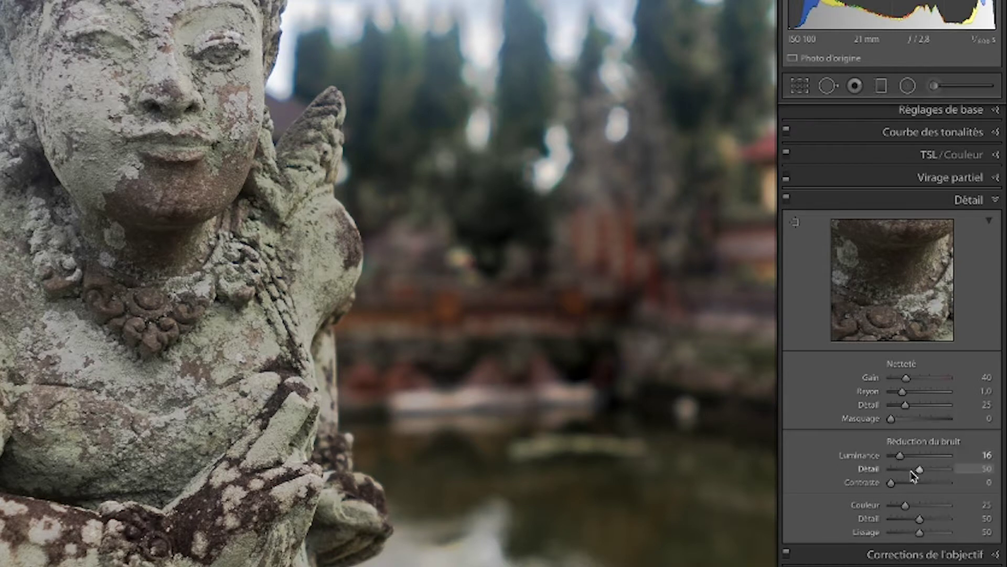
left_click_drag(905, 504, 933, 506)
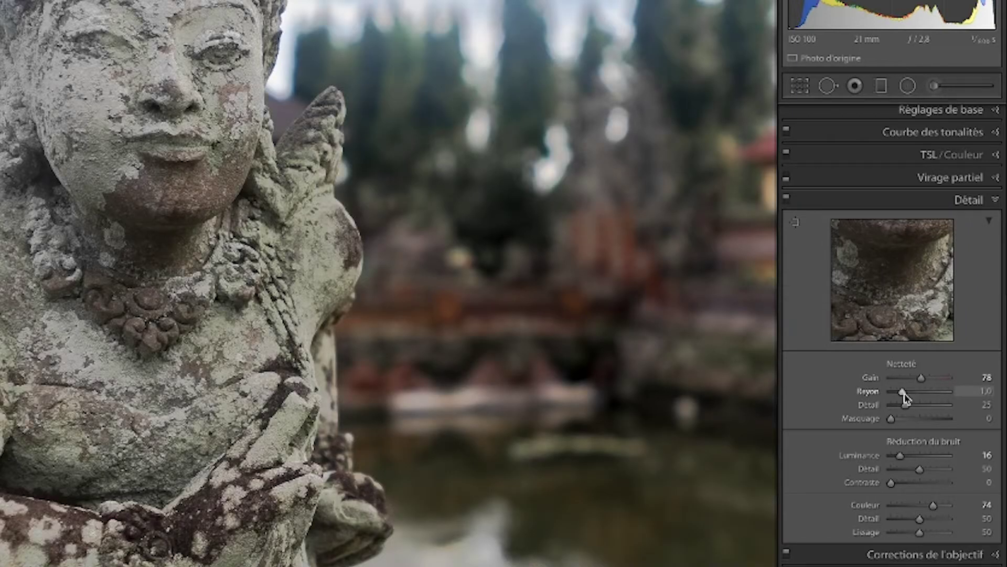
left_click_drag(908, 392, 913, 394)
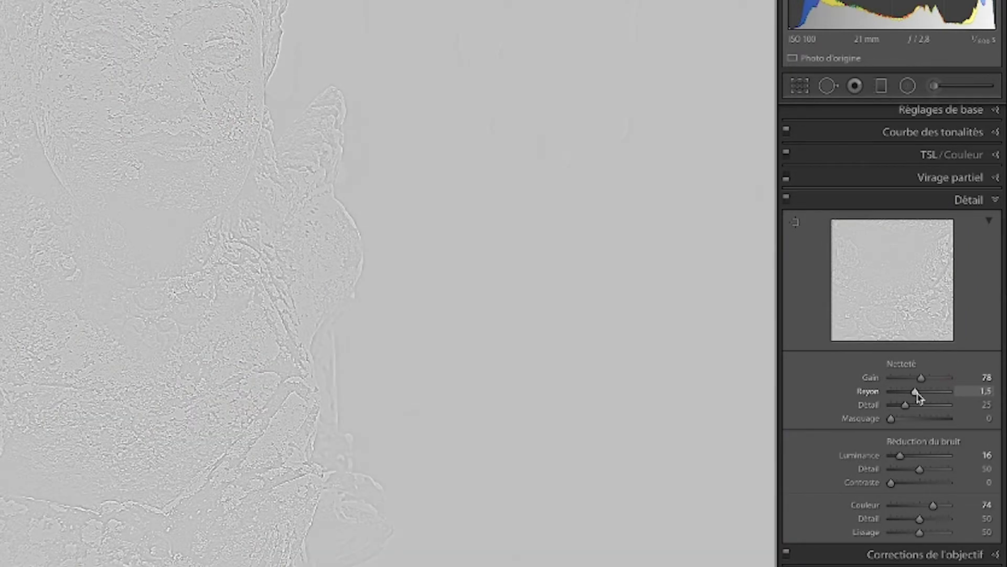
left_click_drag(914, 393, 924, 396)
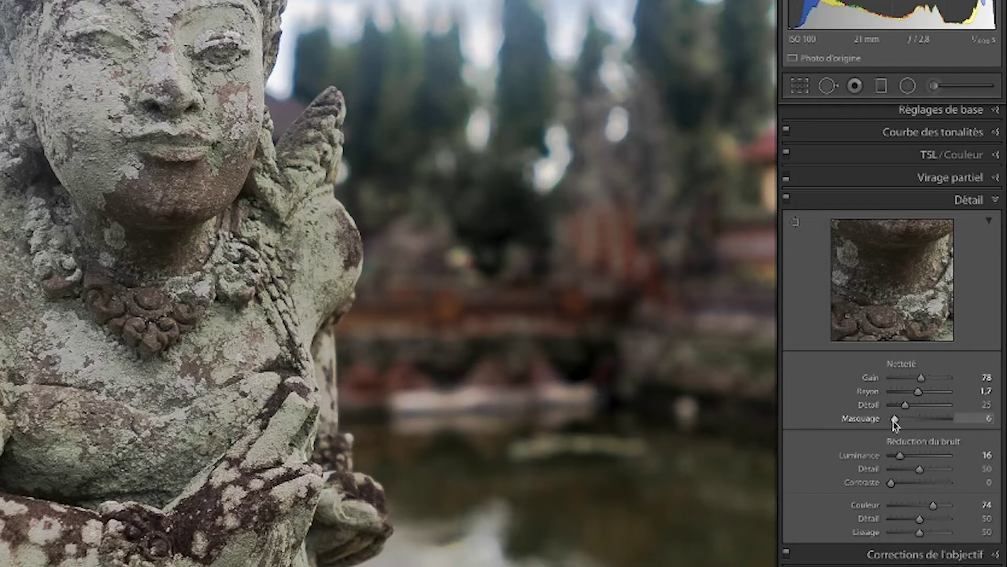
- Set sharpening Masking to 74 while viewing the mask, then zoom into the background trees
left_click_drag(895, 422, 906, 423)
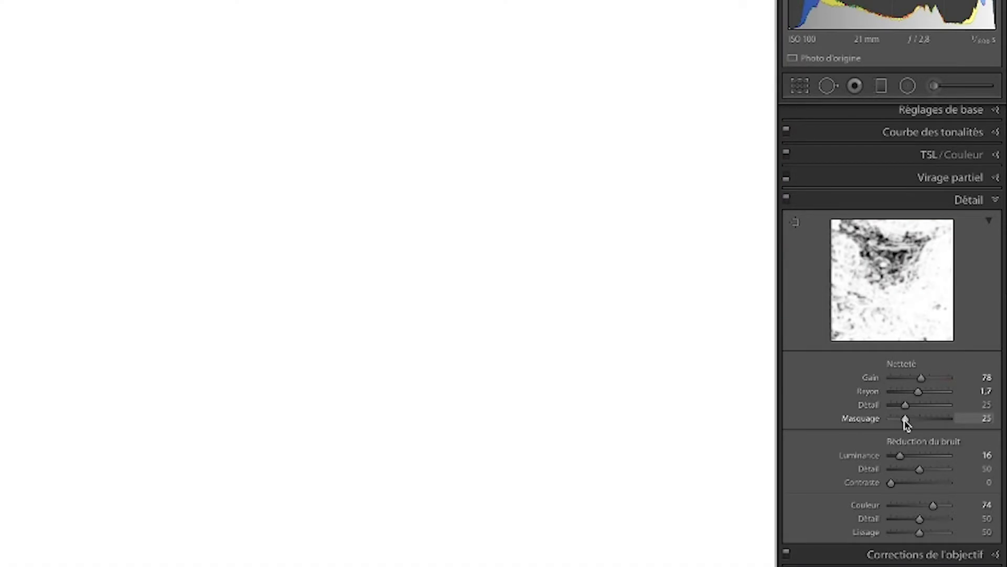
left_click_drag(906, 424, 921, 424)
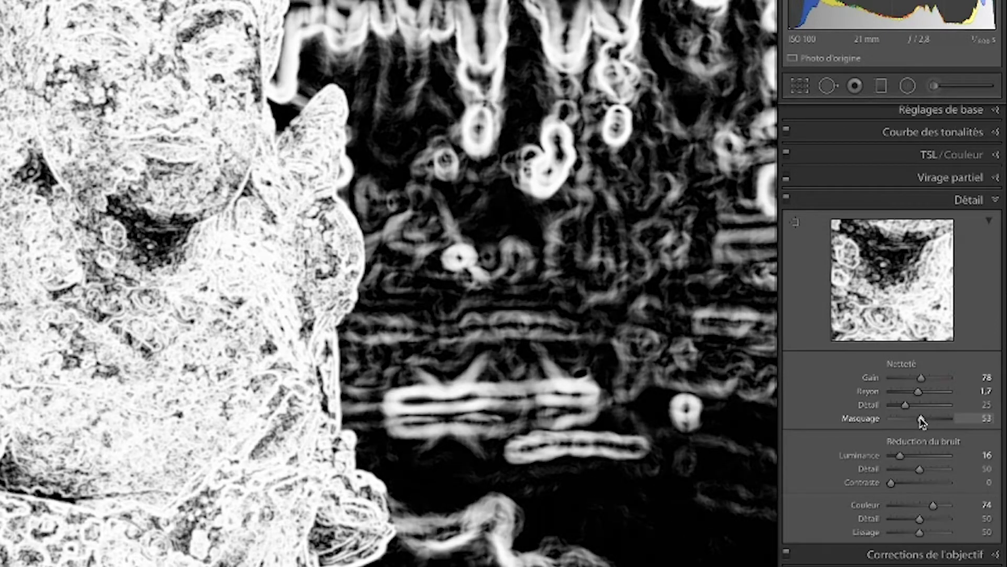
left_click_drag(922, 420, 918, 419)
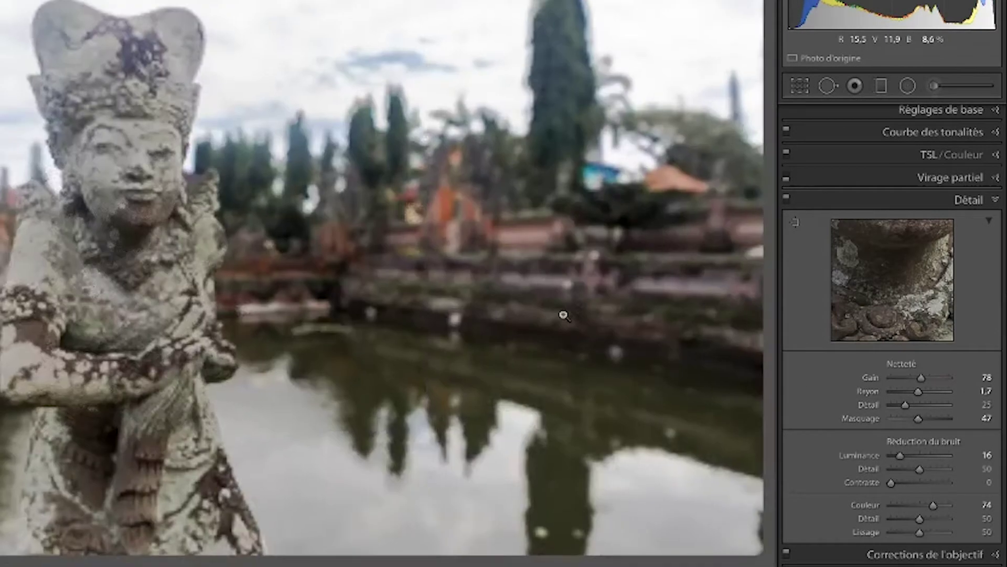
left_click_drag(918, 419, 937, 420)
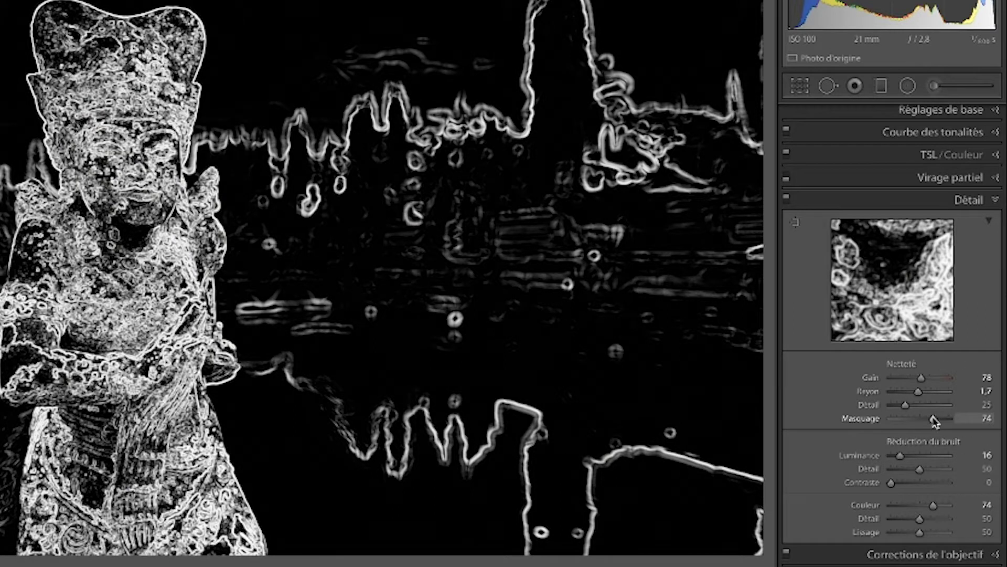
left_click_drag(936, 420, 934, 419)
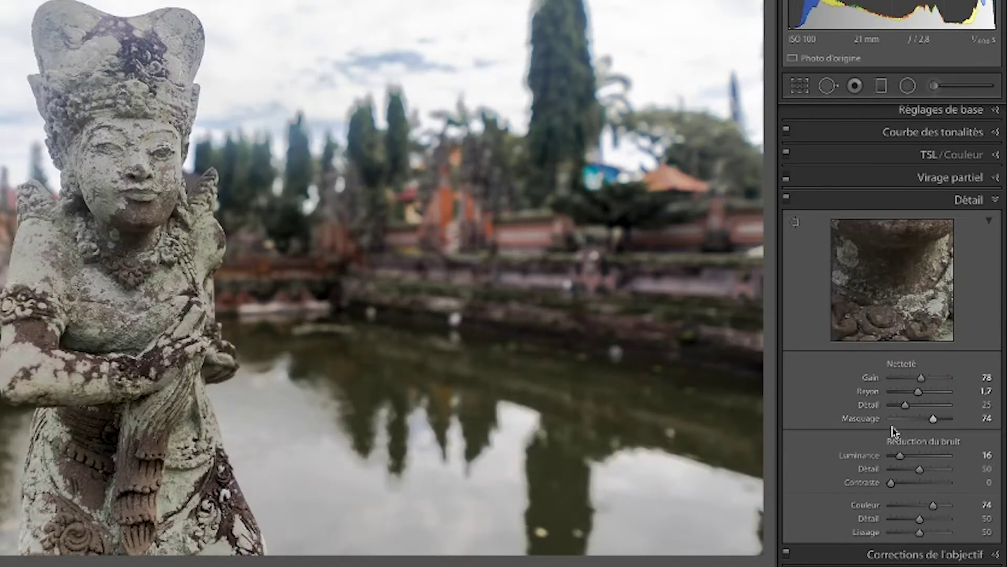
left_click(586, 20)
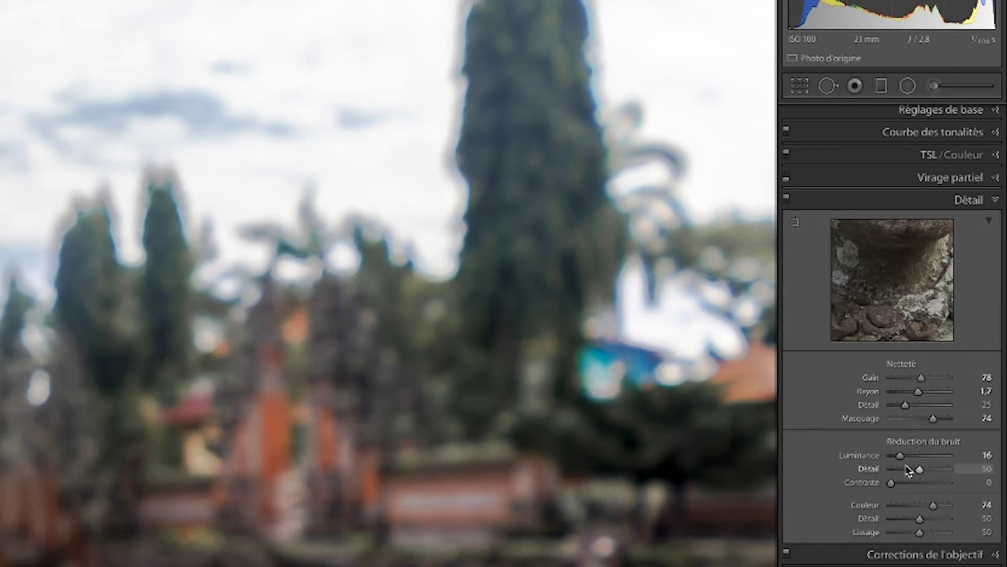
- Review the Manual lens-correction fringe and vignetting sliders, leaving them at 0
scroll(971, 288, "down", 1)
left_click(996, 193)
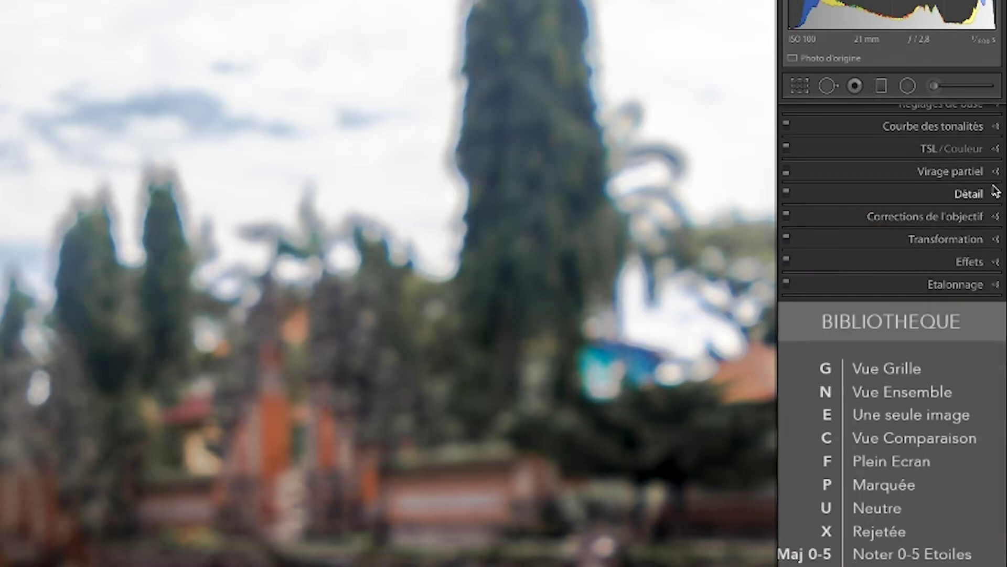
left_click(996, 223)
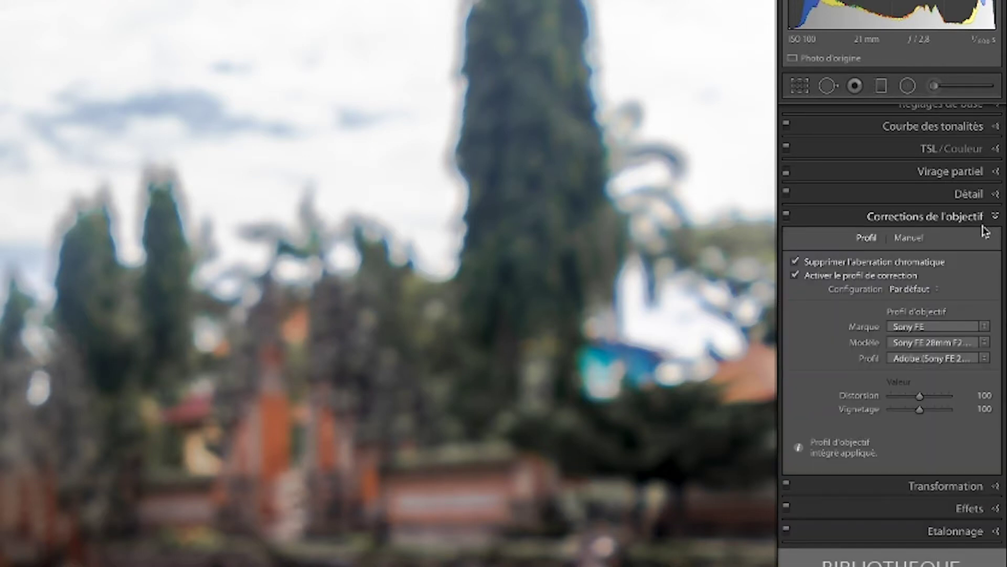
left_click(909, 239)
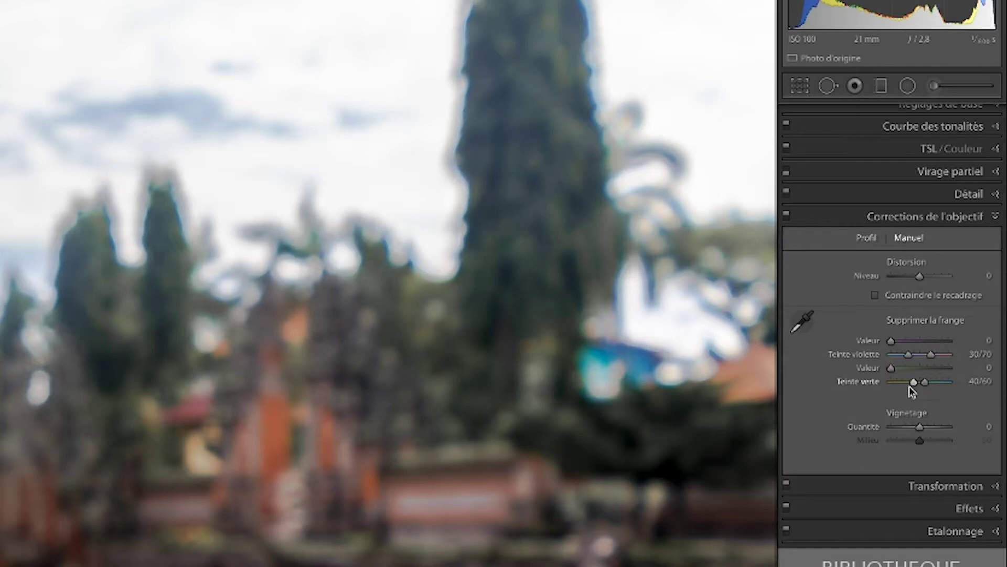
left_click(850, 213)
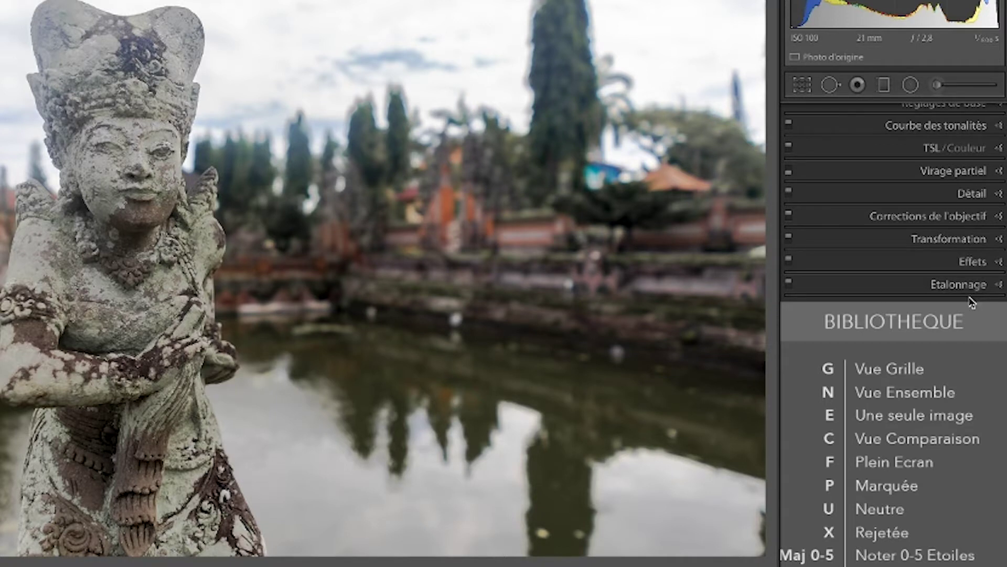
- Add a post-crop vignette with amount −34, midpoint 41 and feather 64
left_click(997, 262)
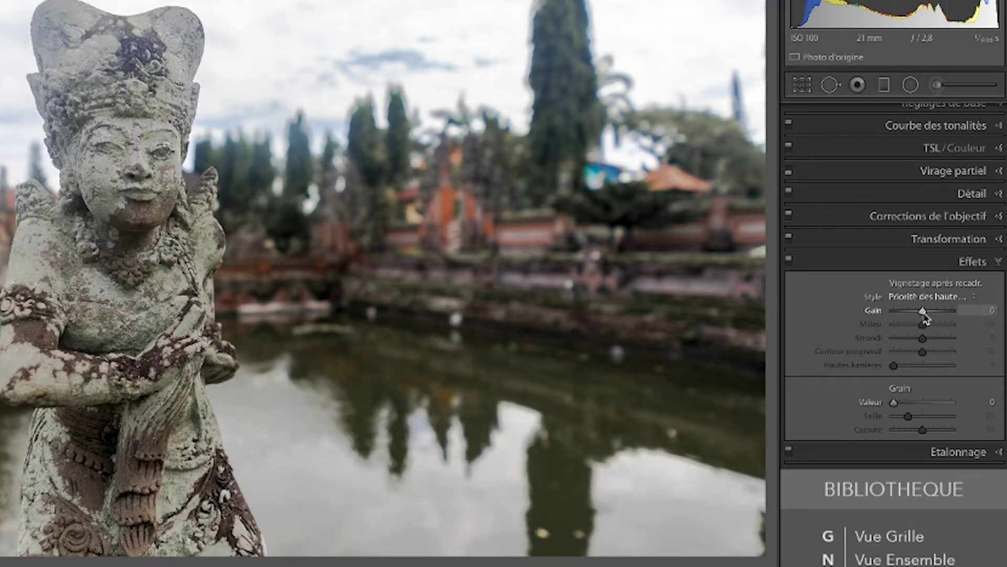
left_click_drag(923, 312, 934, 290)
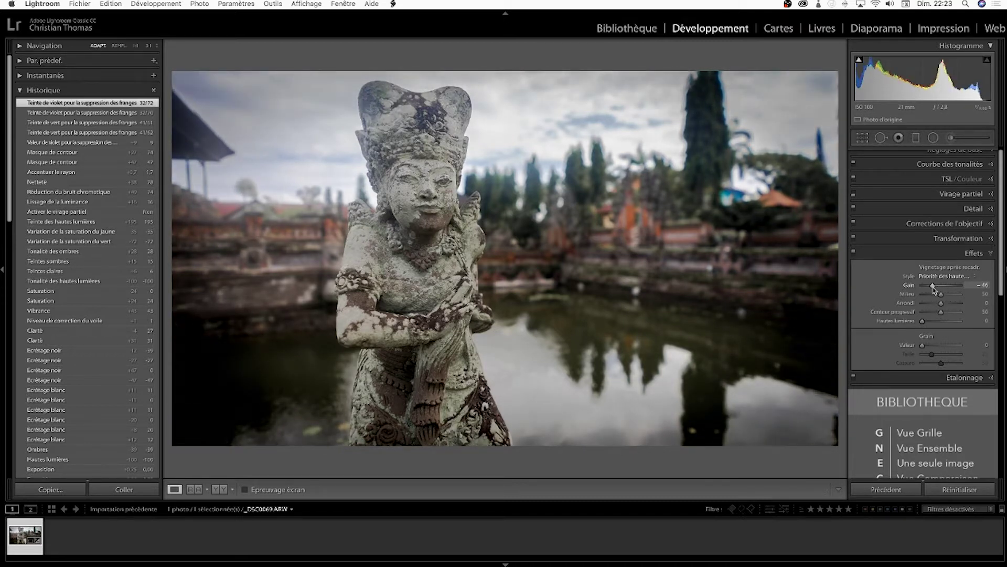
left_click_drag(934, 289, 937, 291)
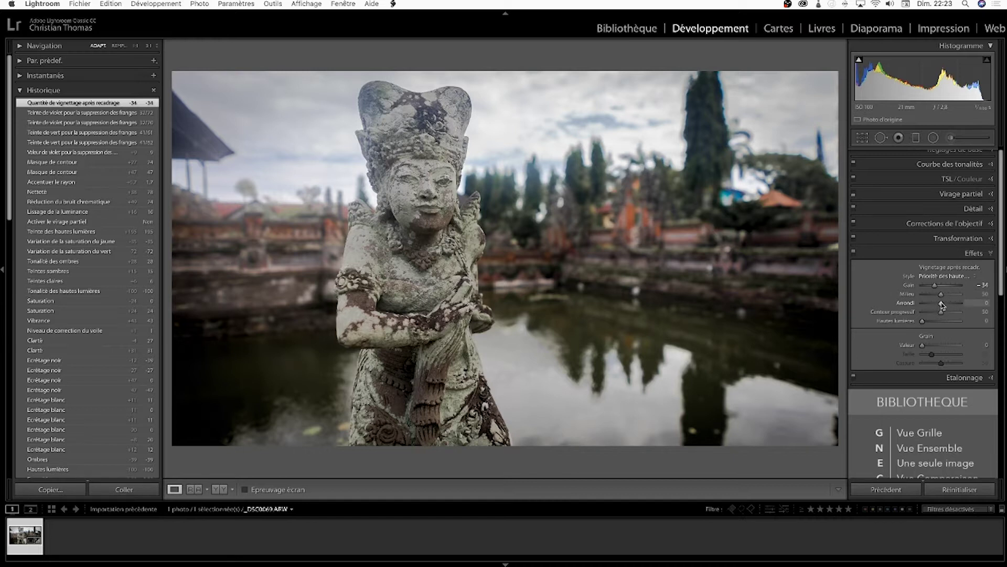
left_click_drag(943, 312, 941, 297)
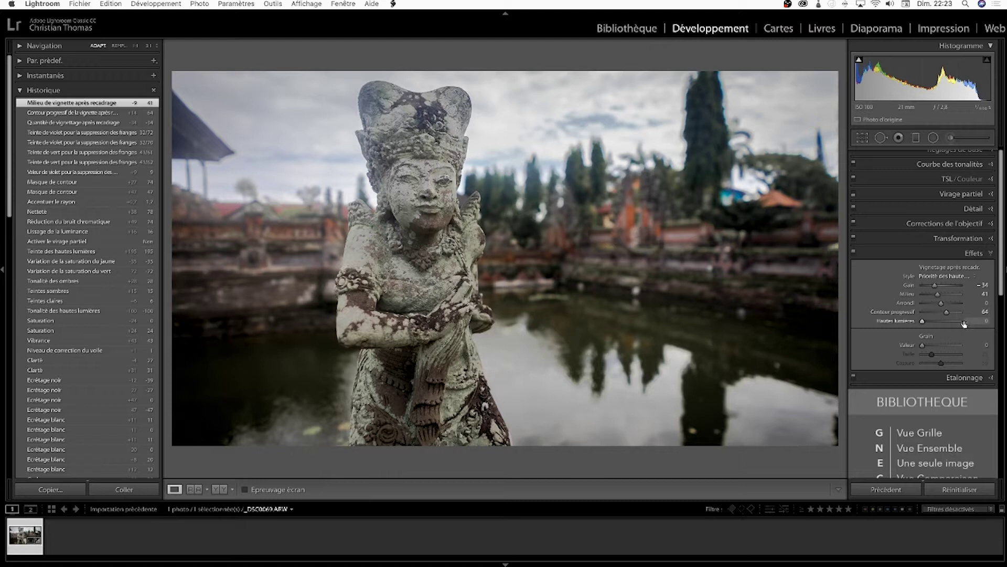
- Collapse Effects and toggle the Before view to compare with the original
left_click(990, 253)
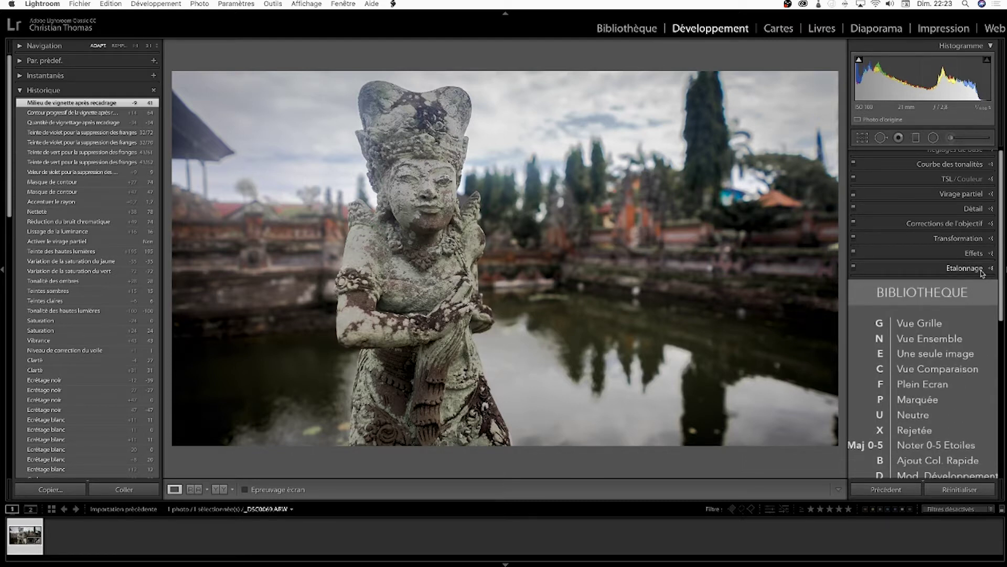
scroll(982, 272, "up", 1)
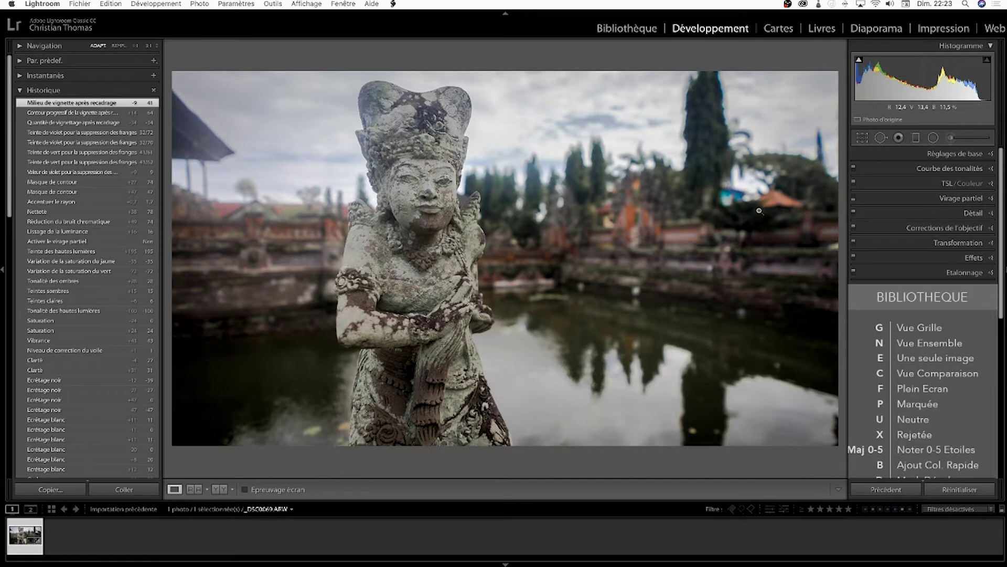
key("backslash")
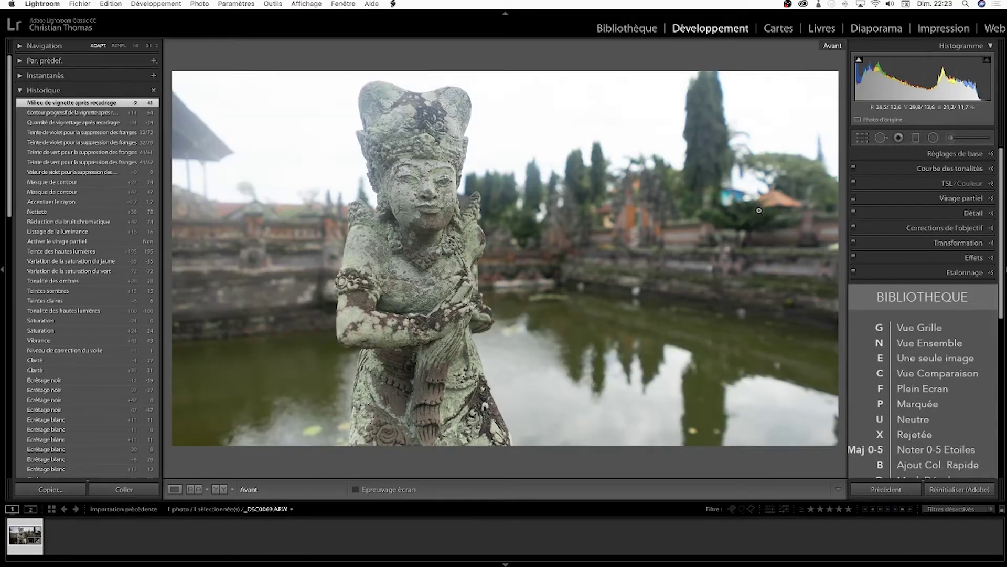
key("backslash")
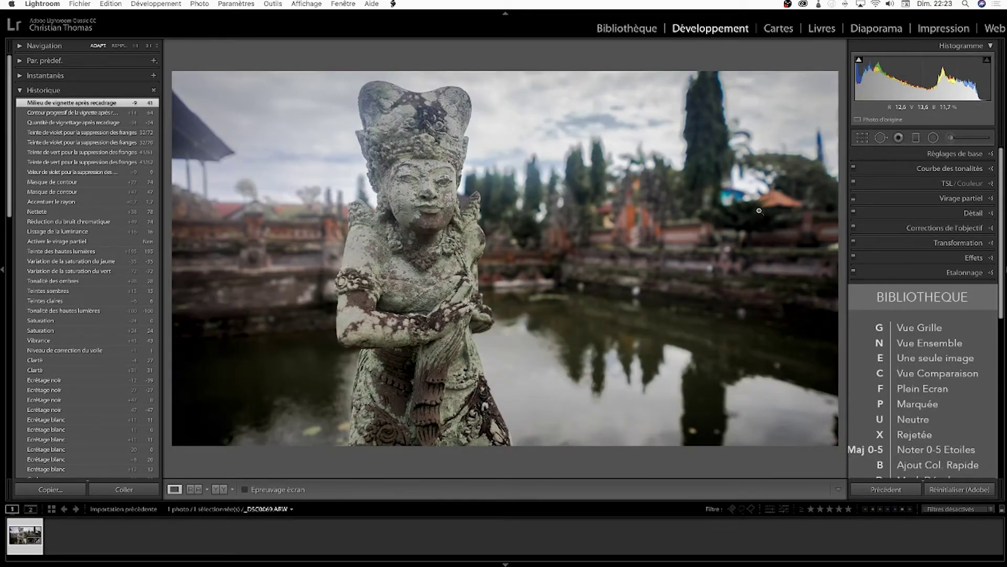
key("shift")
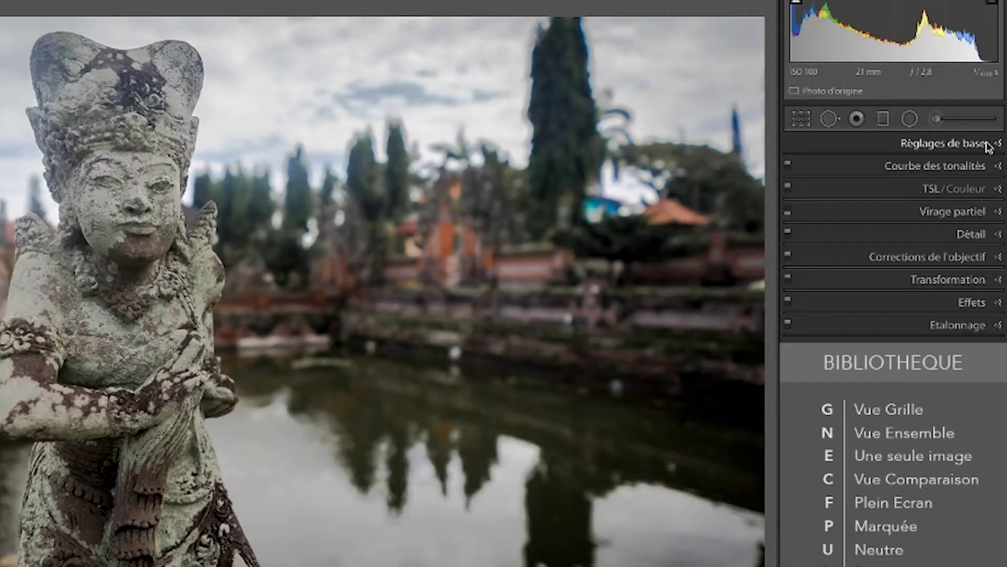
- Set Clarity to +14, reset Dehaze to 0, and set Vibrance to +21
left_click(973, 154)
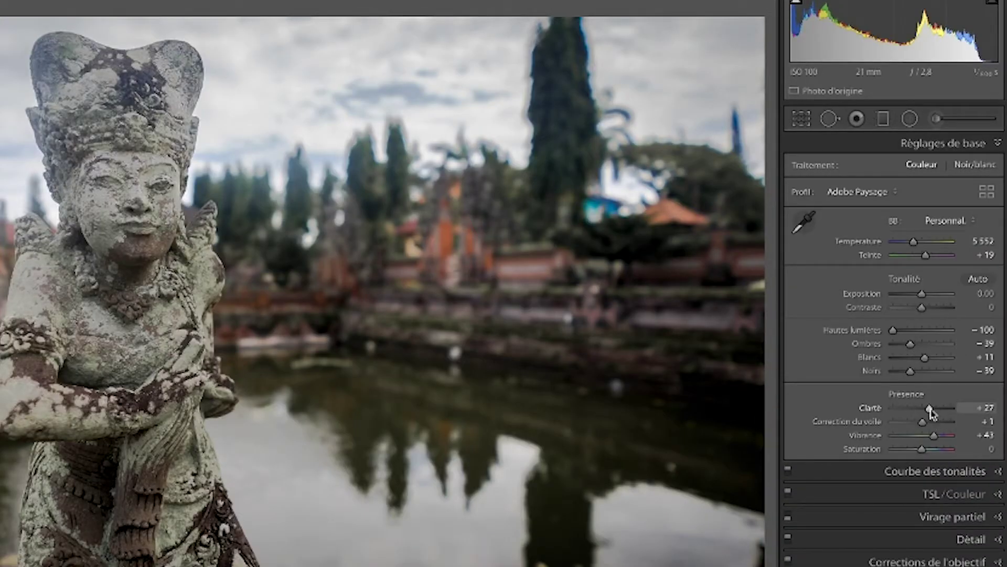
left_click_drag(930, 412, 857, 427)
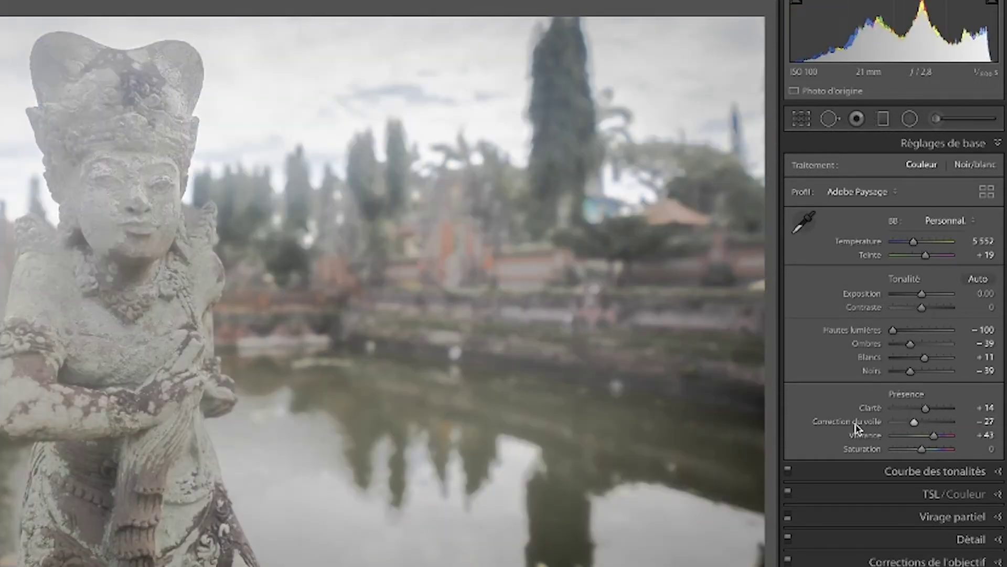
double_click(859, 426)
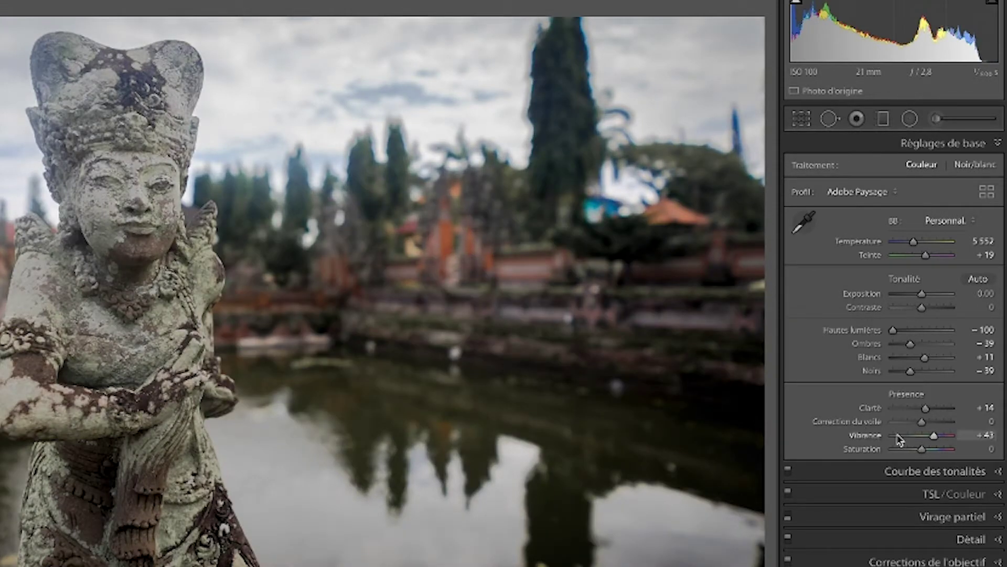
left_click_drag(934, 439, 927, 442)
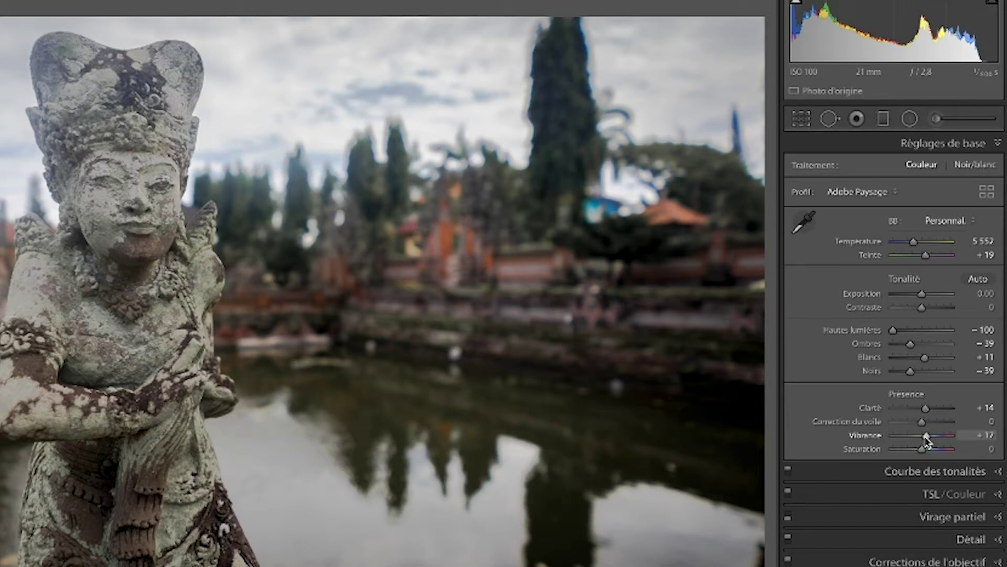
left_click_drag(927, 442, 929, 441)
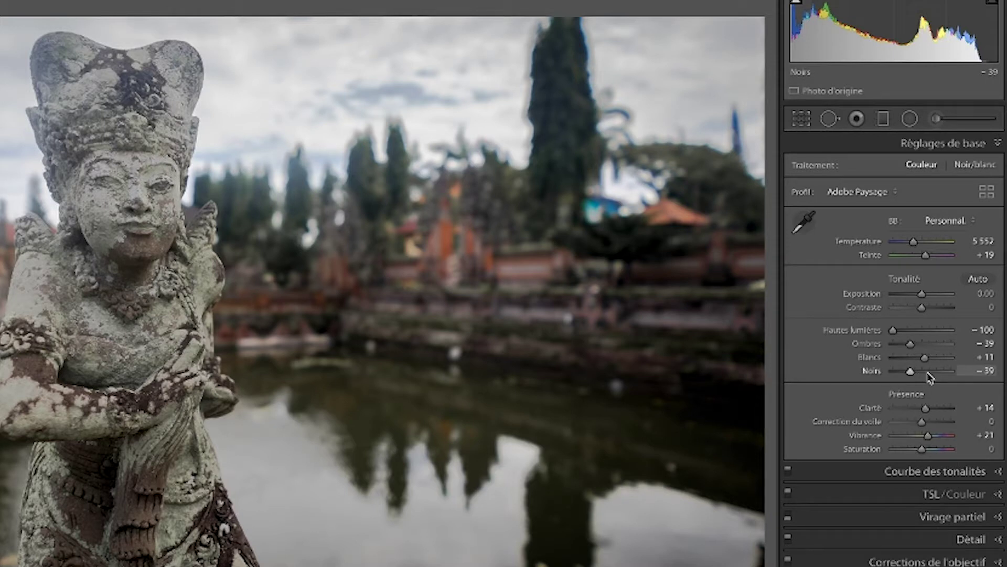
- Set Blacks −20, Whites +24 and Highlights −98, then collapse Basic
left_click_drag(911, 370, 919, 373)
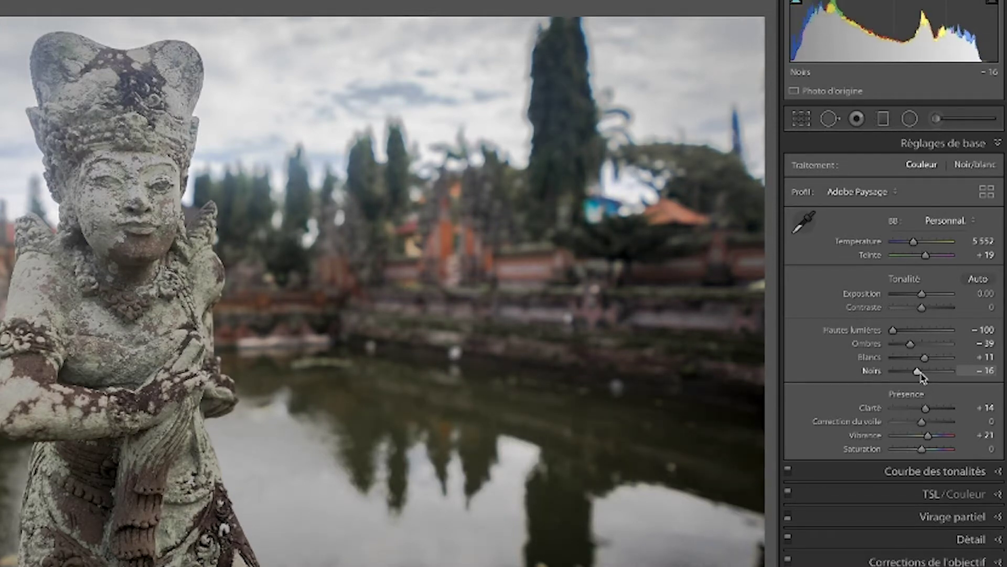
left_click_drag(921, 375, 920, 376)
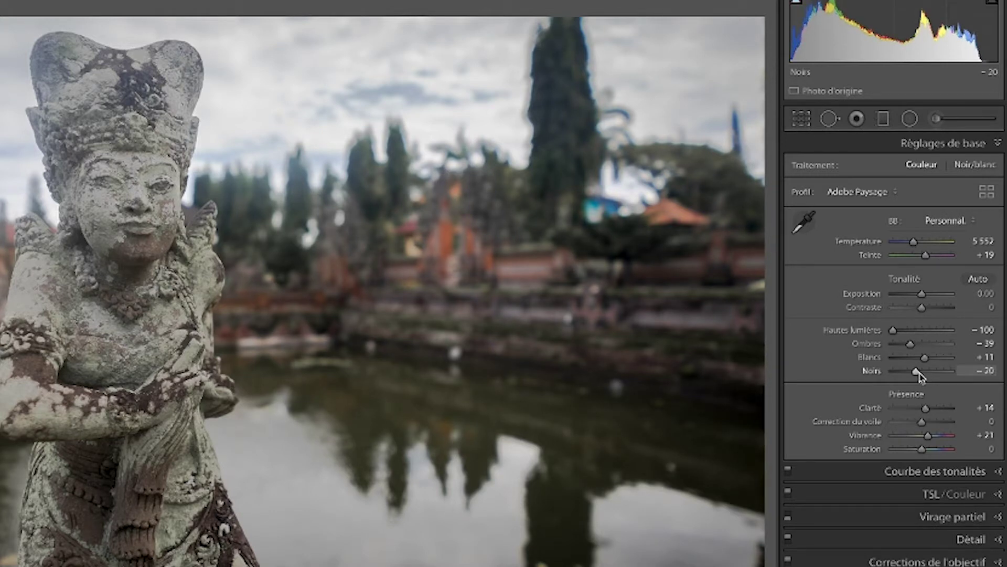
left_click_drag(926, 361, 934, 363)
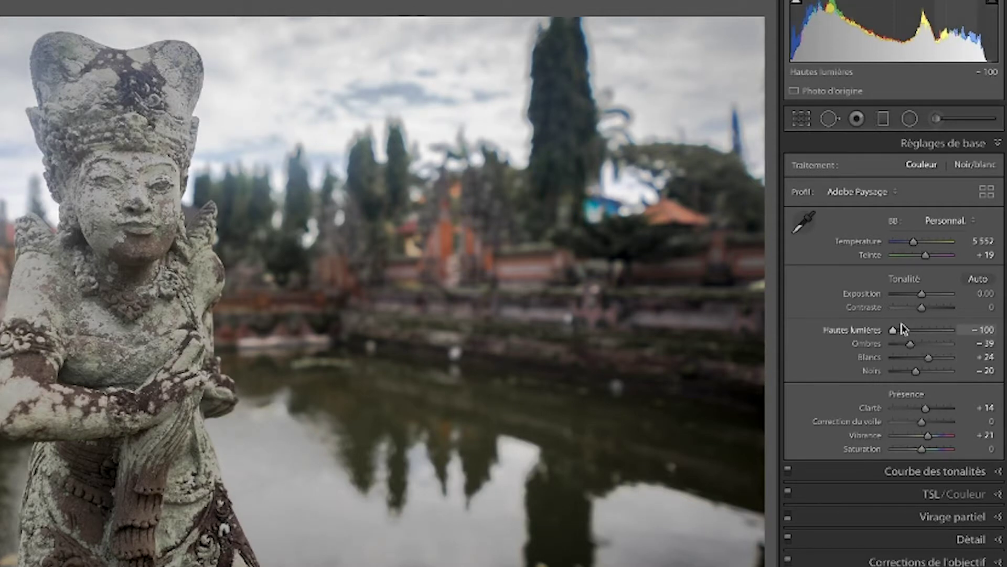
left_click_drag(894, 330, 894, 330)
left_click(995, 142)
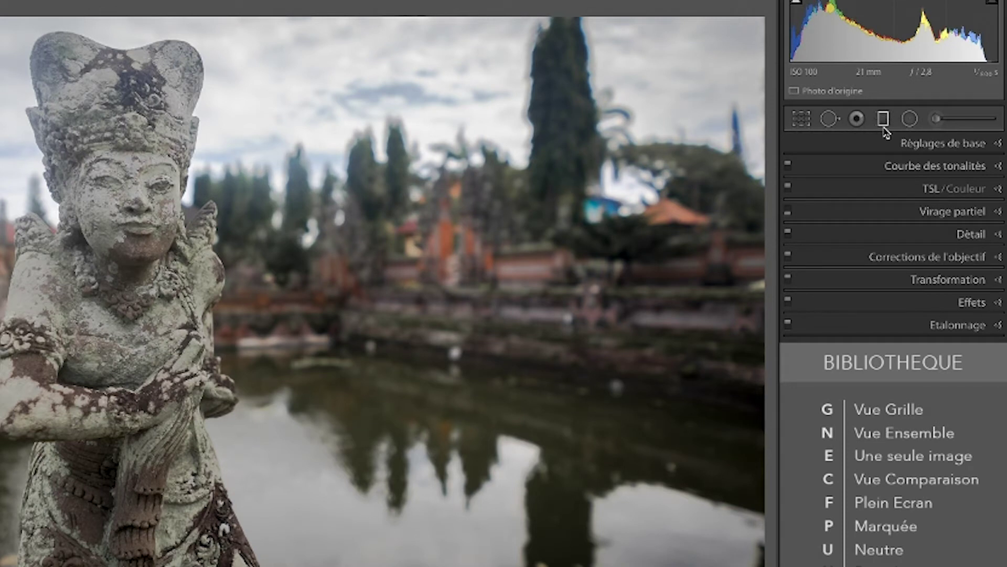
- Draw a graduated filter down over the sky with a Luminance range mask and the mask overlay shown
left_click(884, 121)
left_click_drag(237, 37, 252, 199)
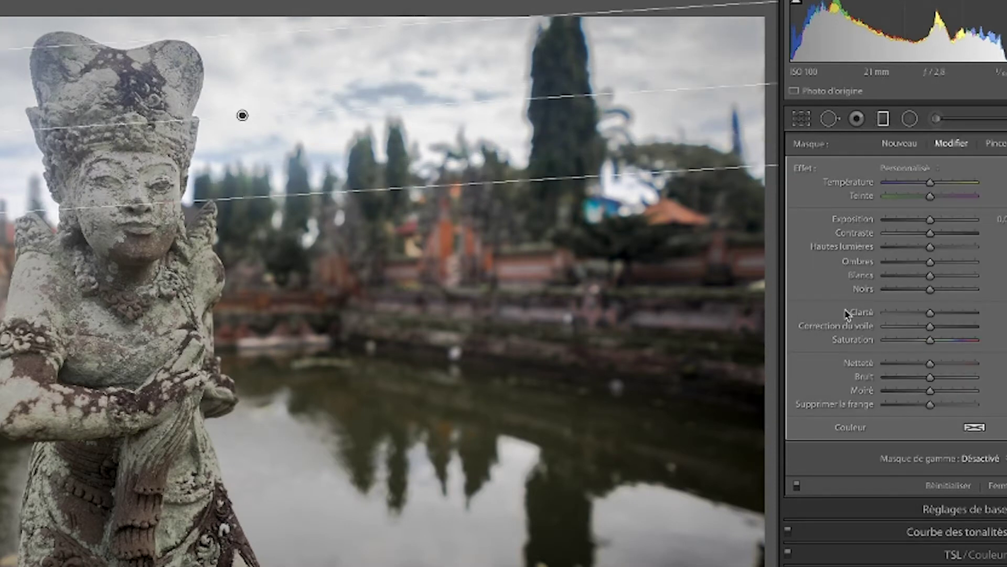
left_click(1000, 459)
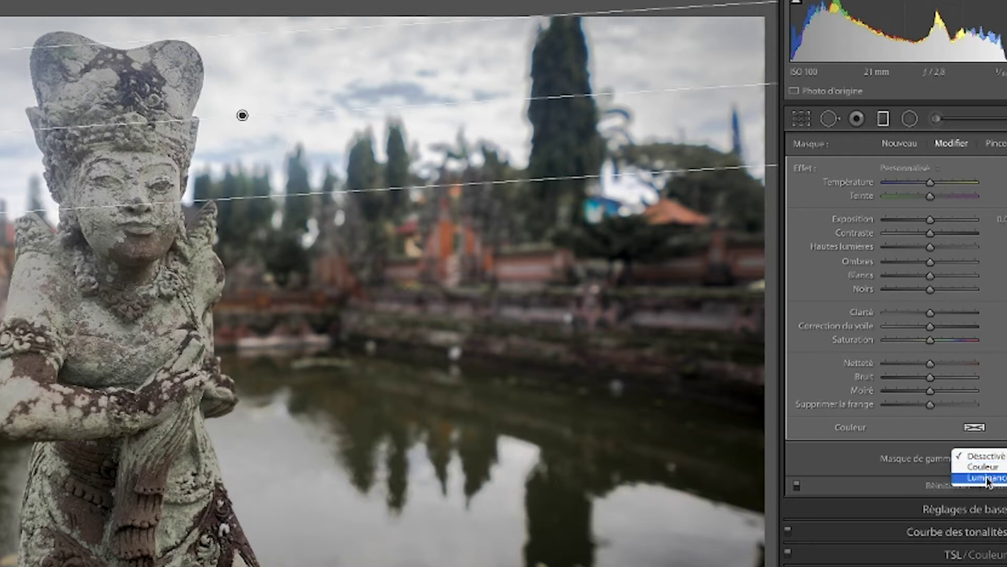
left_click(988, 477)
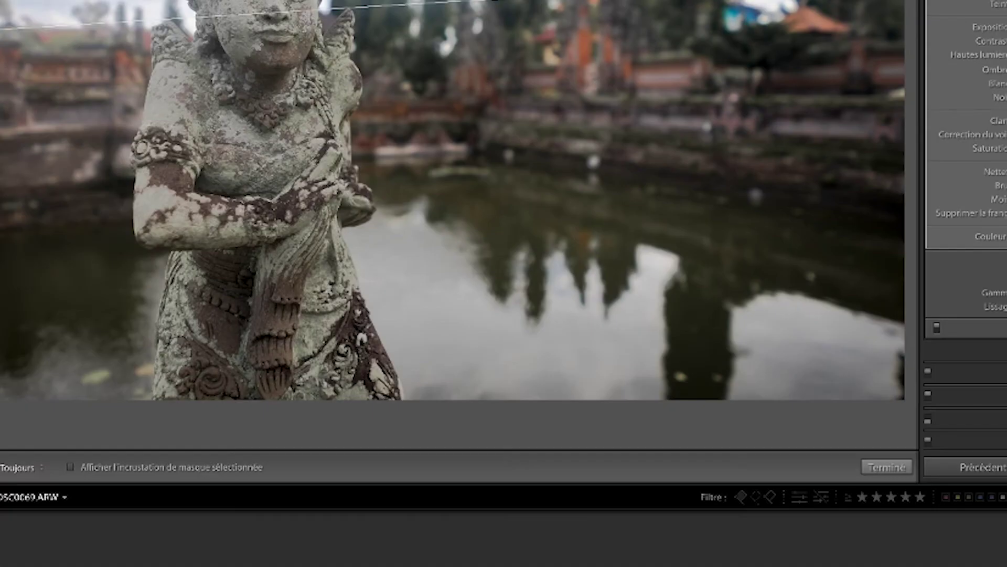
left_click(187, 468)
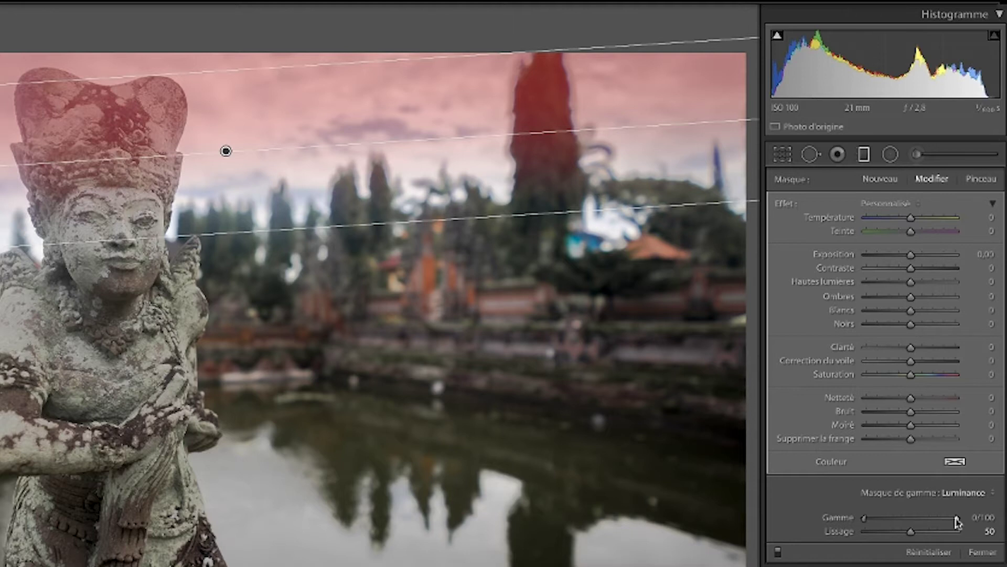
- Limit the mask to luminance range 91/100 with smoothness 35, and reposition the filter lower
left_click_drag(865, 519, 945, 518)
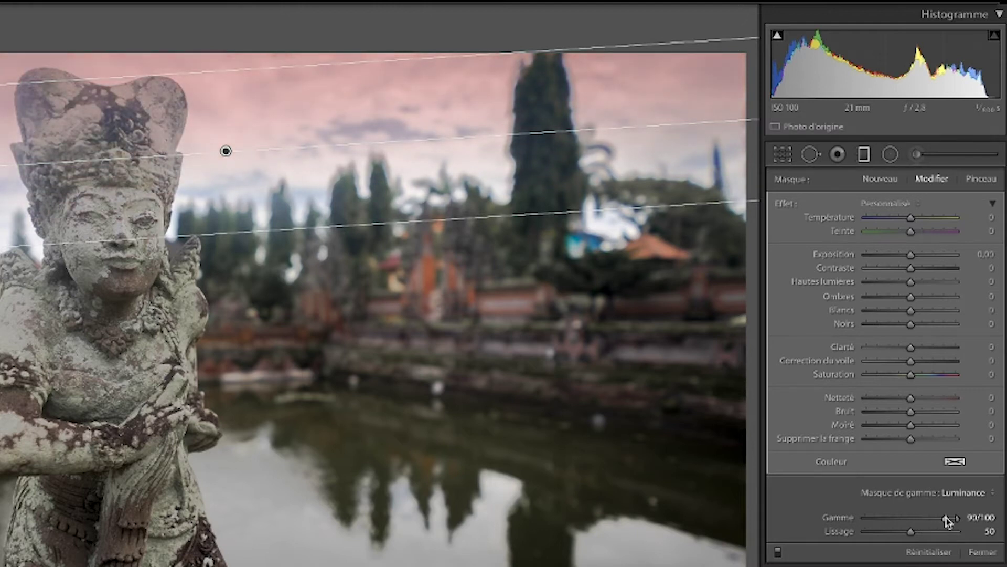
left_click_drag(947, 521, 948, 519)
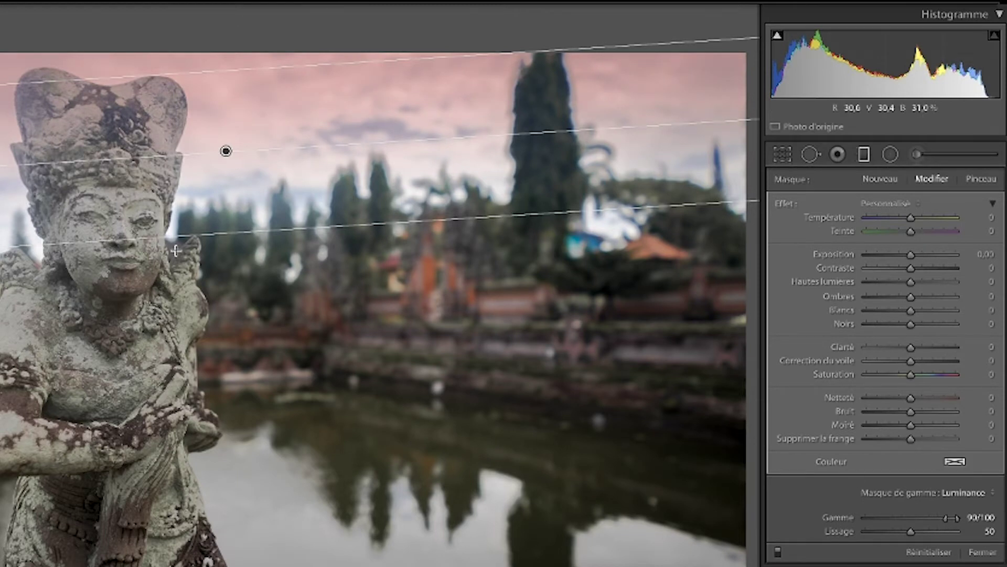
left_click_drag(227, 152, 234, 203)
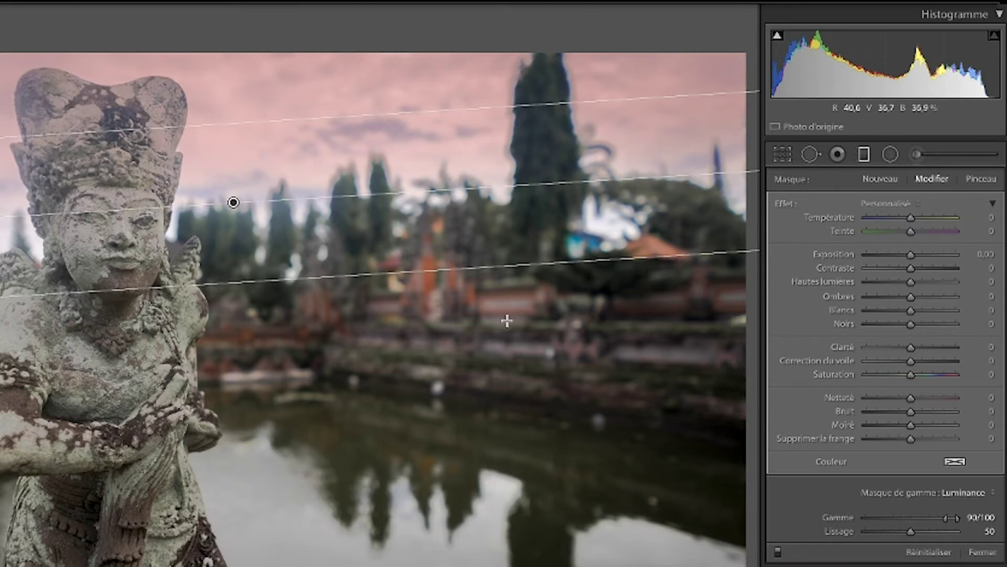
mouse_move(911, 531)
left_mouse_down()
mouse_move(934, 531)
mouse_move(898, 537)
left_mouse_up()
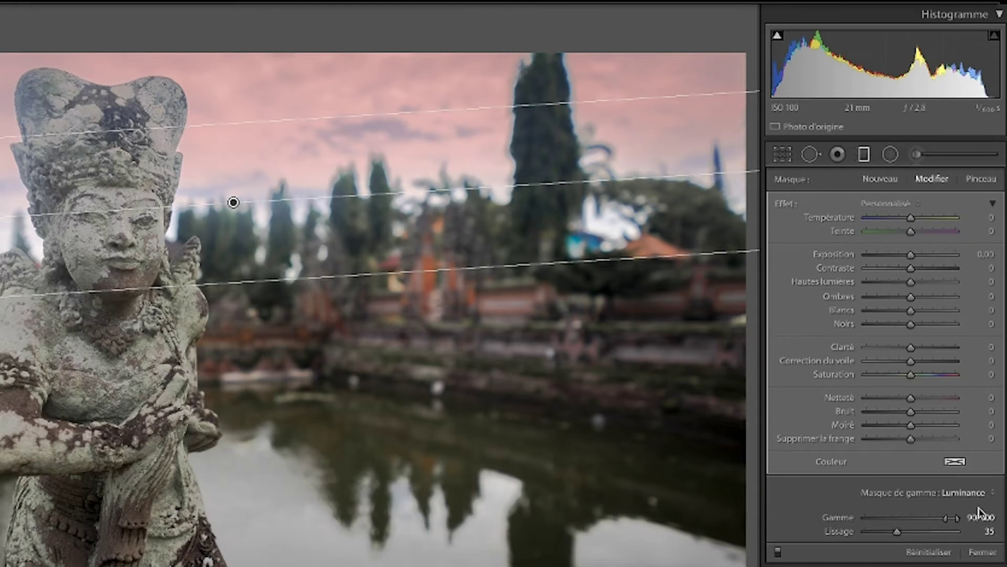
left_click_drag(945, 521, 946, 522)
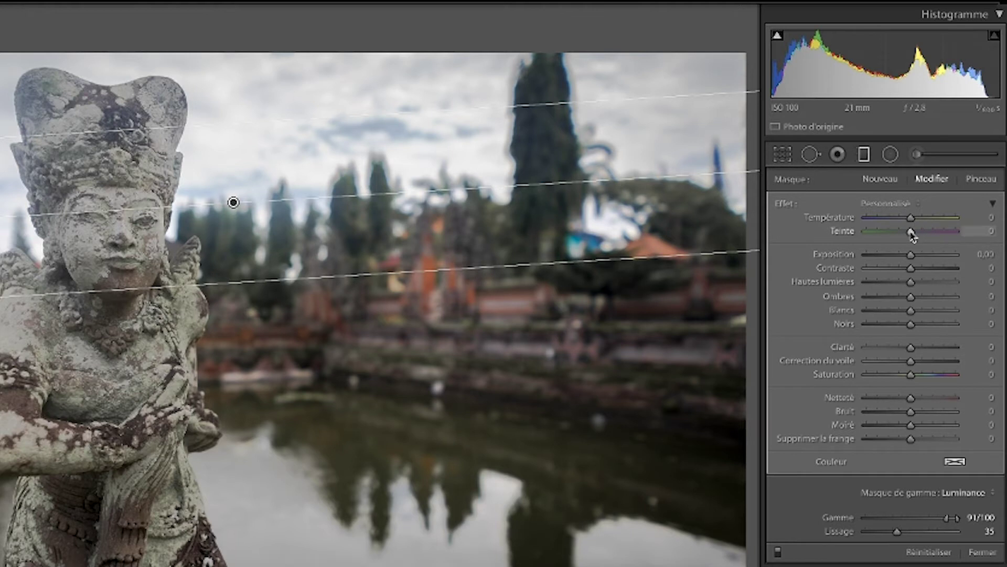
- Darken the filtered sky: exposure −0.68, highlights −63, shadows −24, whites −28
left_click_drag(911, 255, 902, 259)
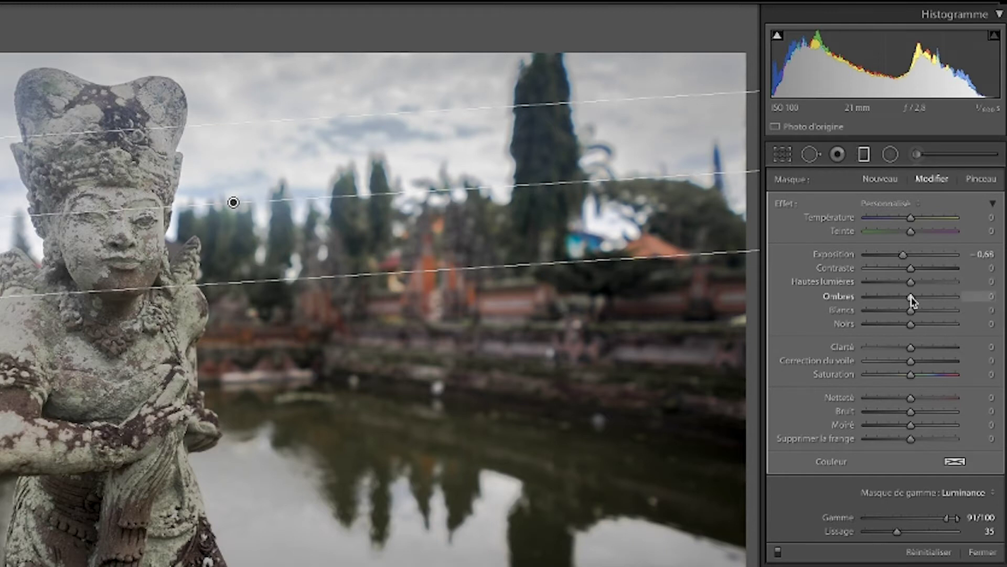
mouse_move(911, 291)
left_mouse_down()
mouse_move(884, 291)
mouse_move(926, 270)
left_mouse_up()
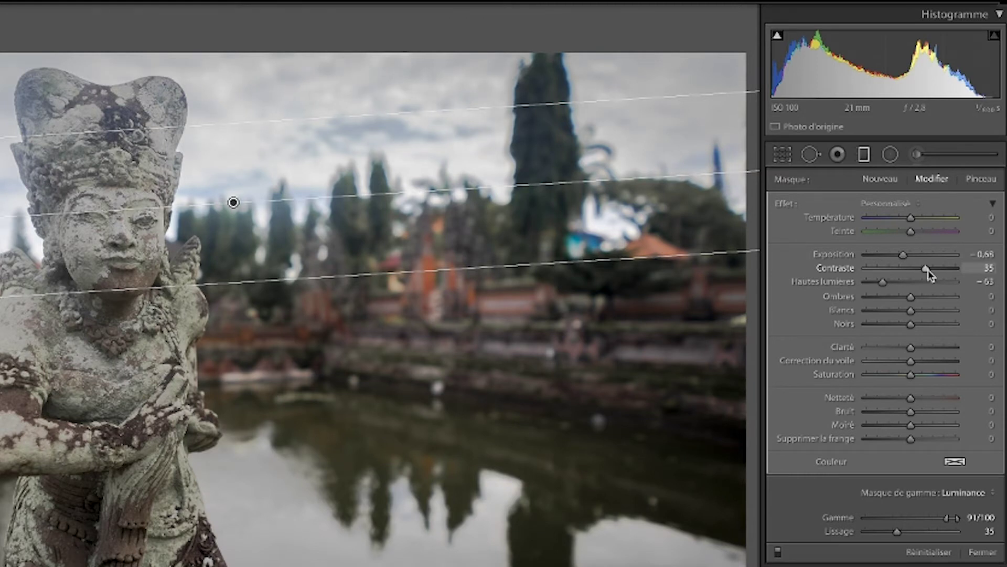
mouse_move(911, 297)
left_mouse_down()
mouse_move(921, 298)
mouse_move(900, 296)
left_mouse_up()
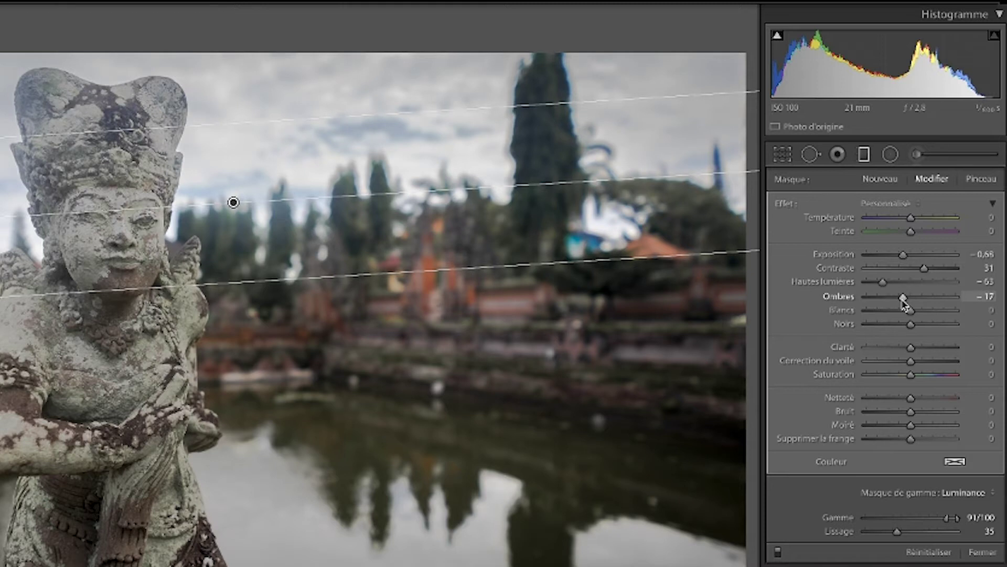
mouse_move(911, 313)
left_mouse_down()
mouse_move(899, 314)
mouse_move(921, 325)
mouse_move(894, 328)
left_mouse_up()
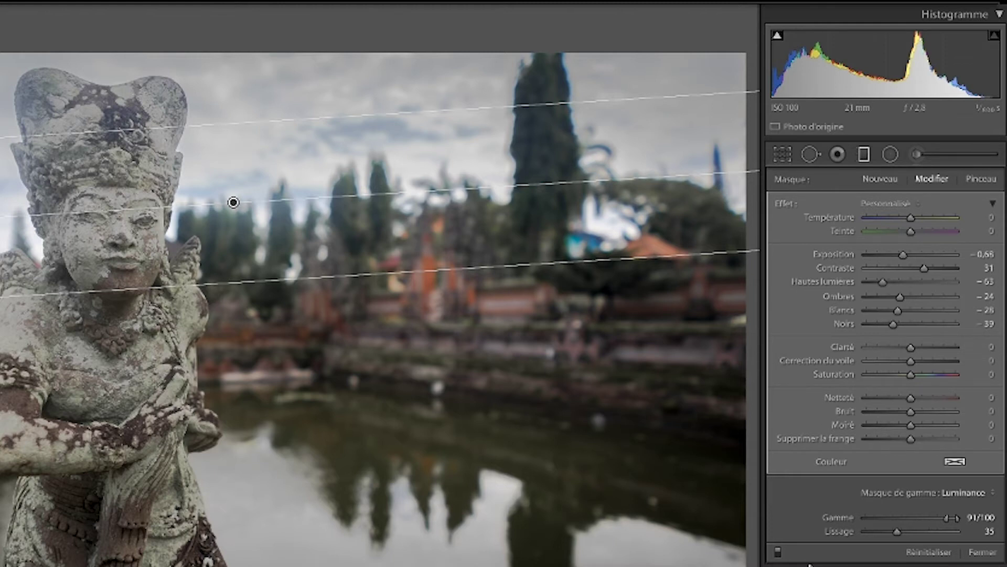
- Close the graduated filter and toggle the Before/After view to compare with the original
key("m")
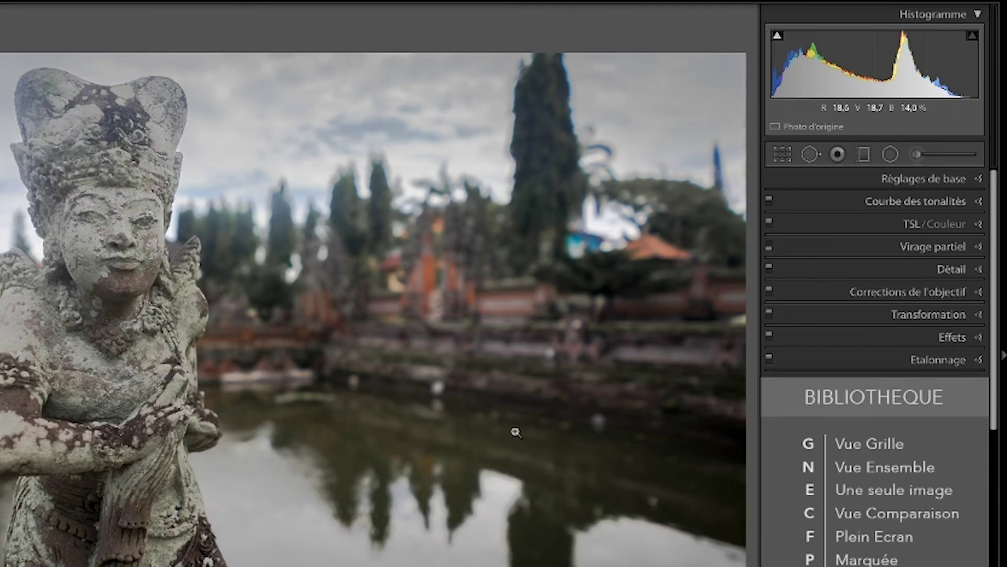
key("backslash")
key("backslash")
key("backslash")
key("backslash")
key("backslash")
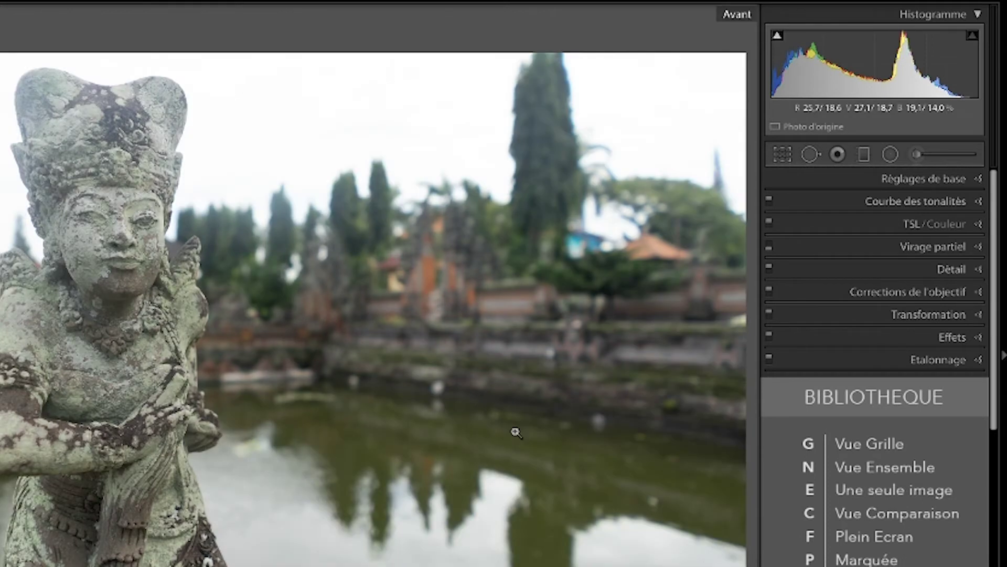
key("backslash")
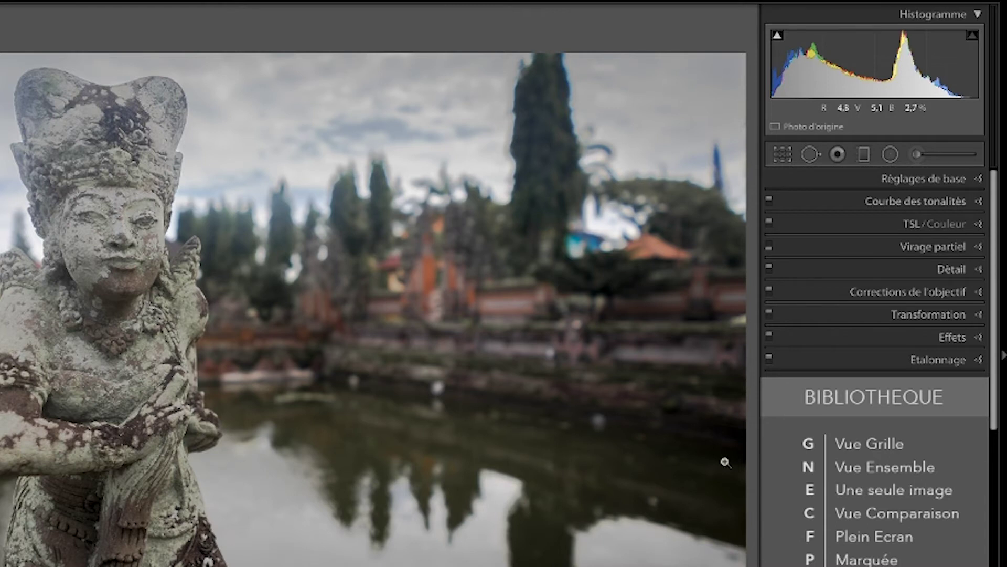
- Inspect the cypress trees and the statue's face at 1:1 zoom, then zoom back out
left_click(572, 131)
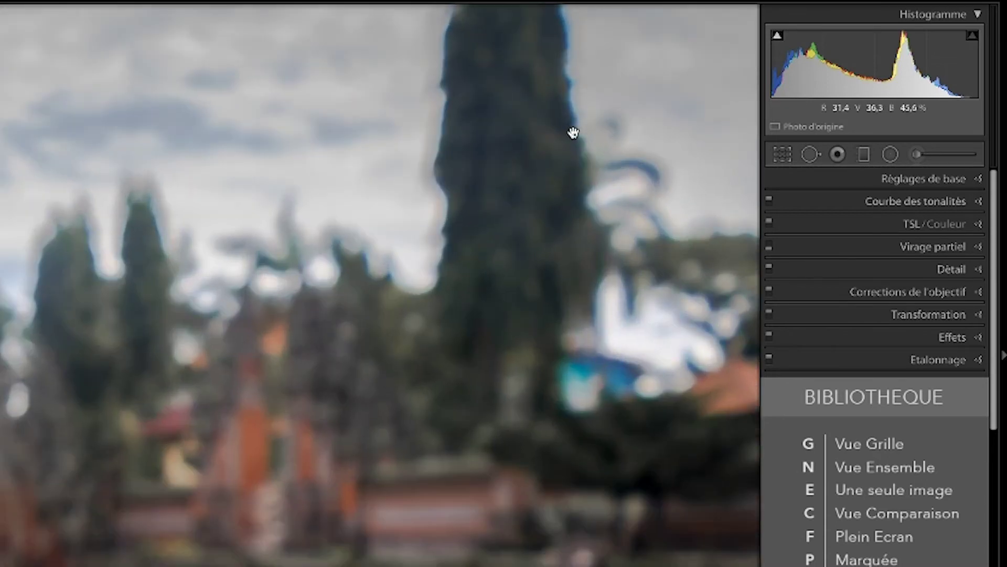
left_click_drag(573, 132, 551, 237)
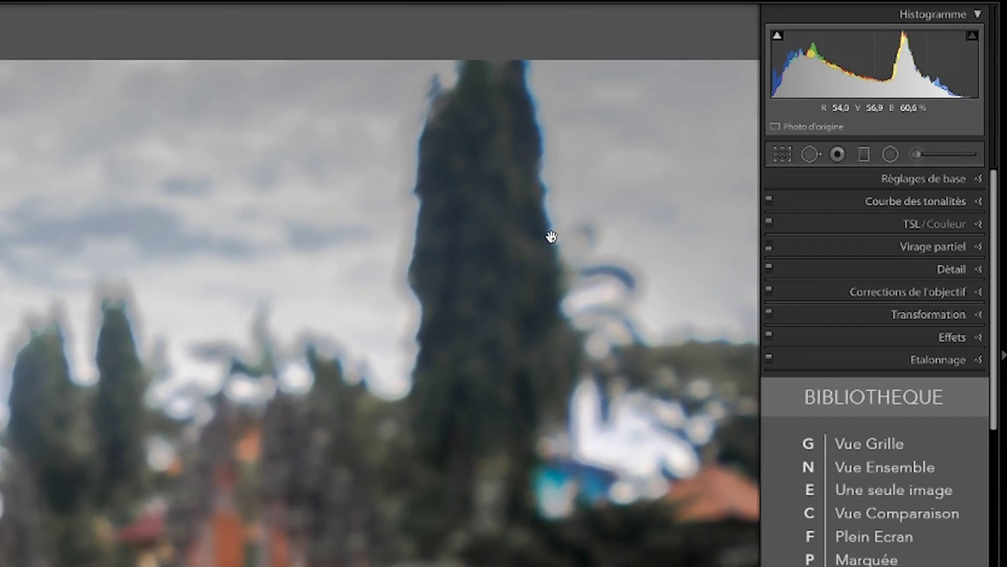
left_click_drag(551, 237, 339, 225)
left_click(342, 225)
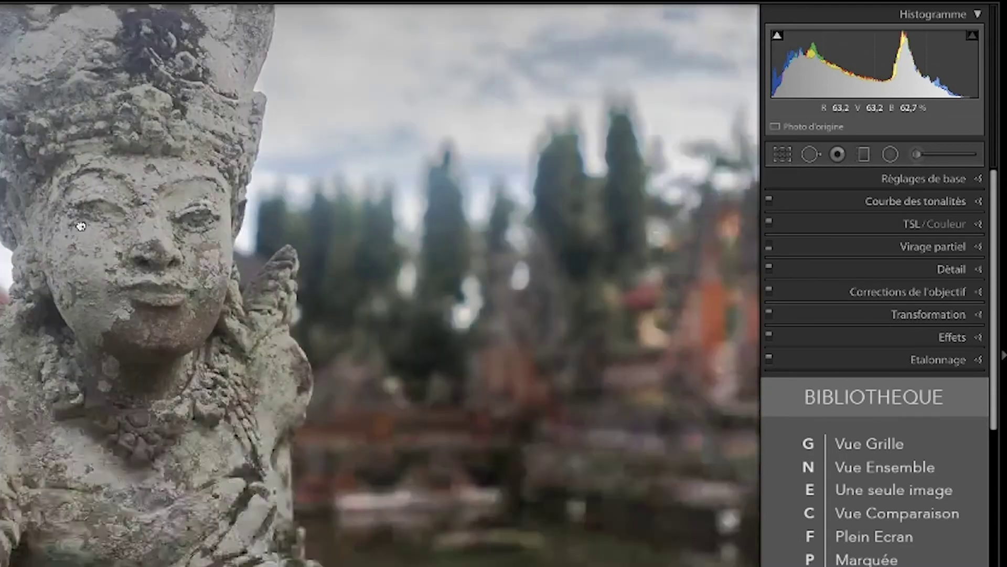
left_click(87, 225)
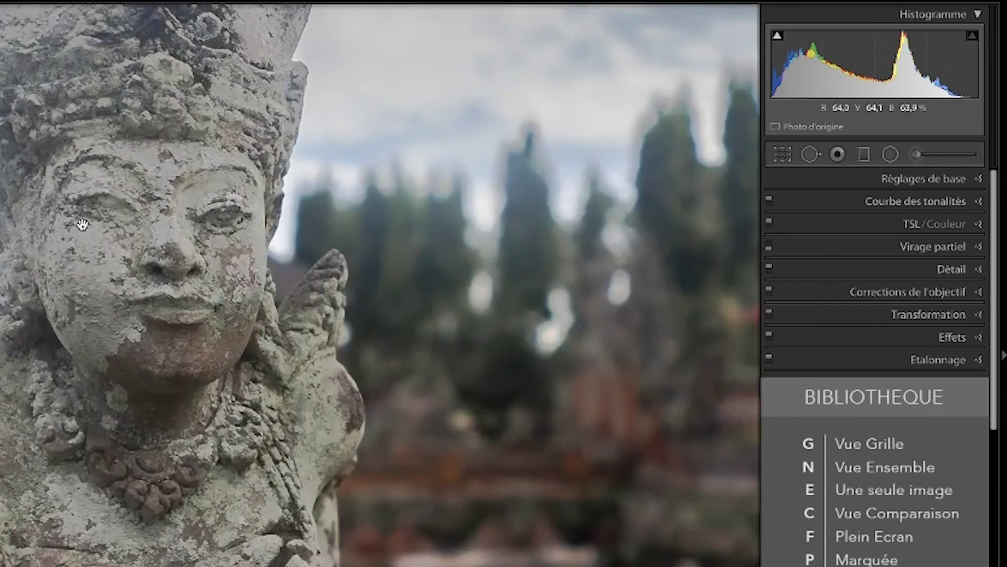
left_click_drag(81, 225, 162, 382)
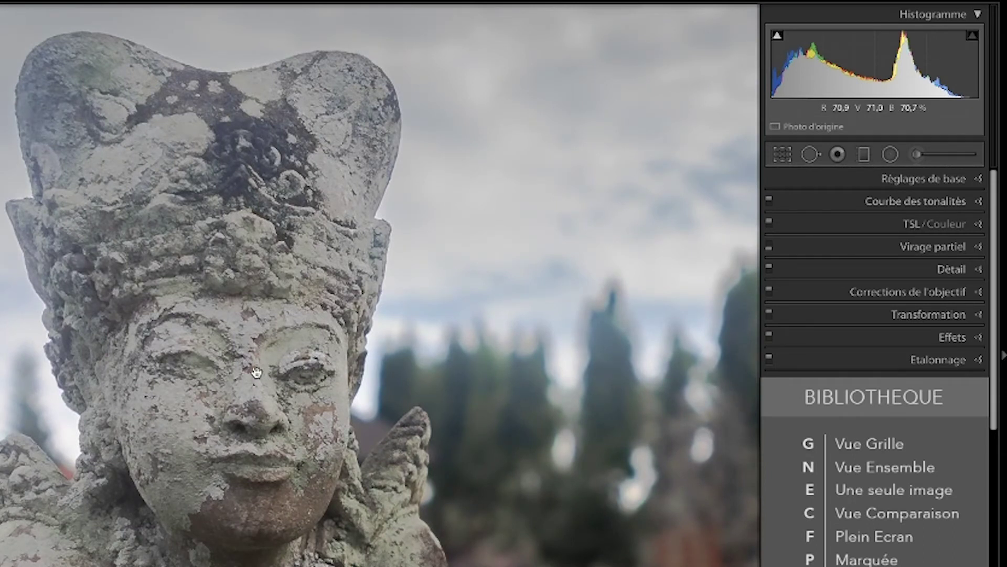
left_click(244, 372)
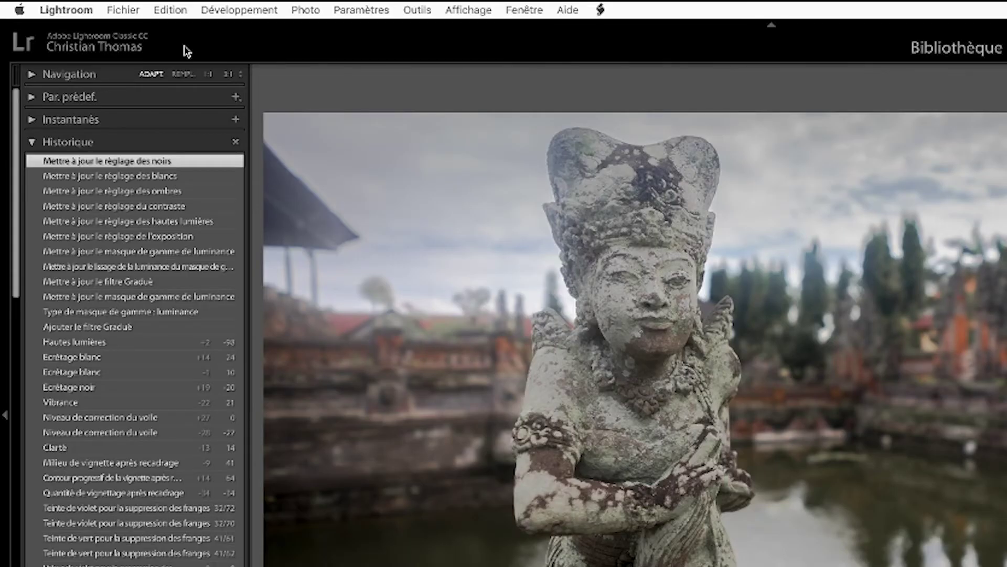
- Start an export to the hard disk, choosing the folder later
left_click(132, 10)
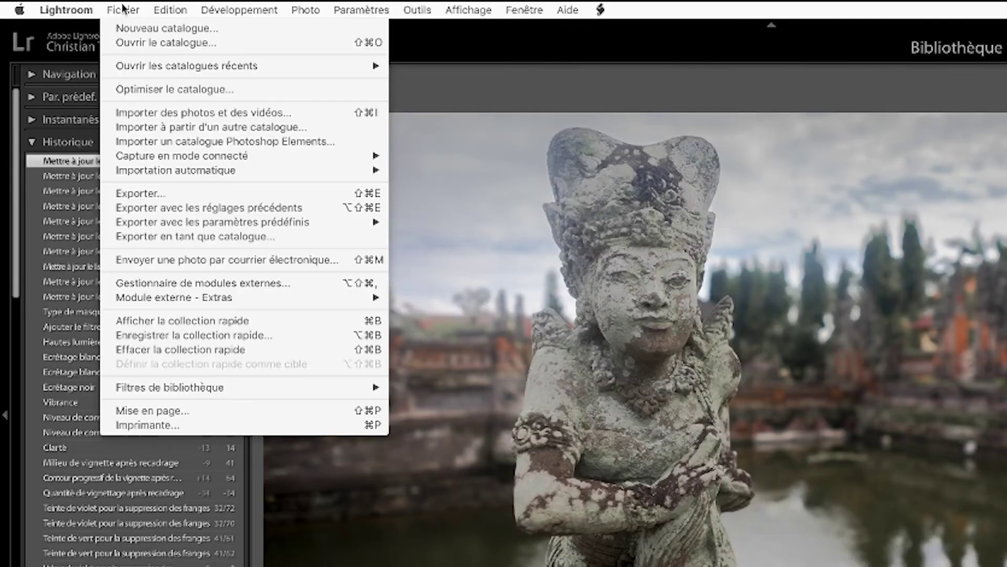
left_click(151, 194)
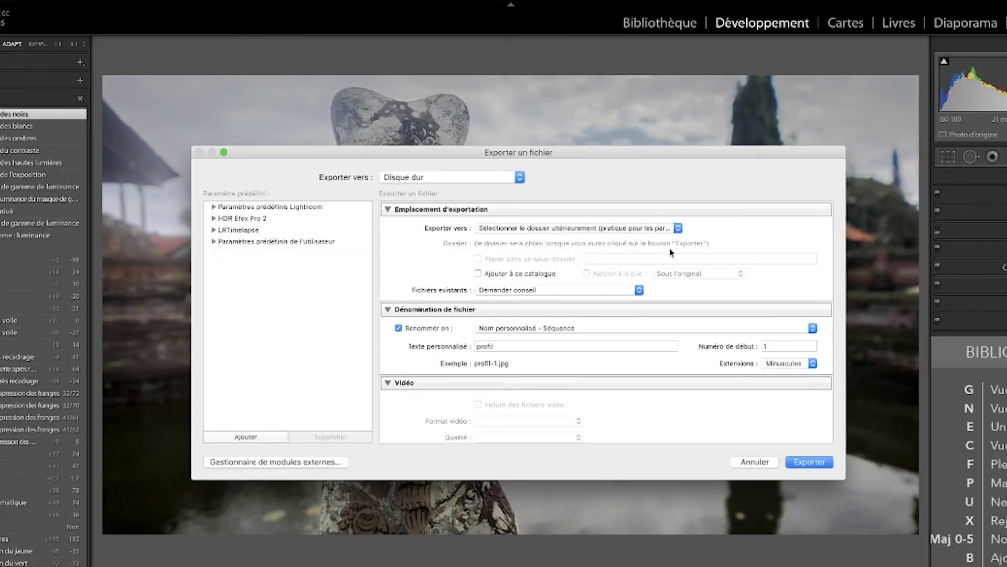
left_click(425, 178)
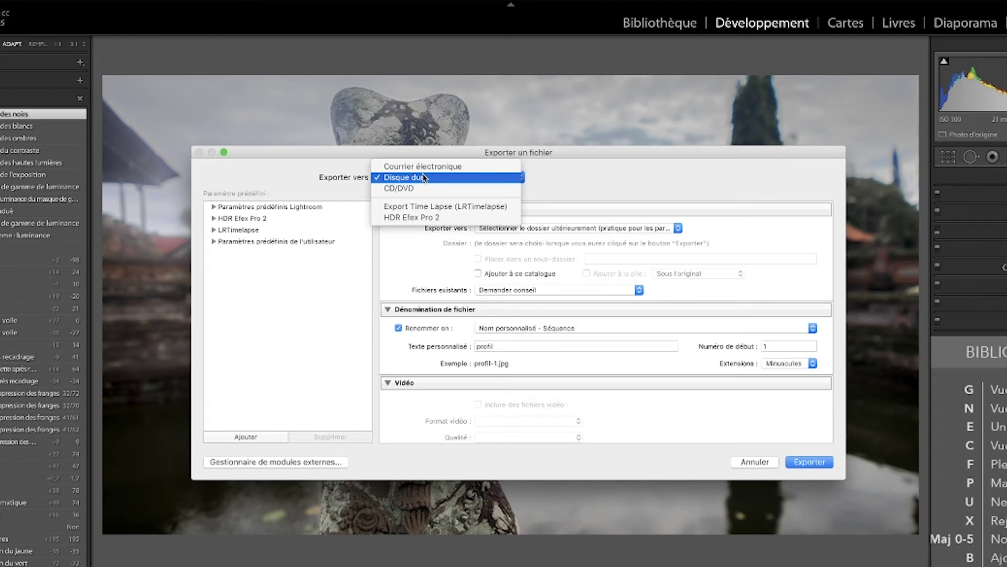
left_click(424, 178)
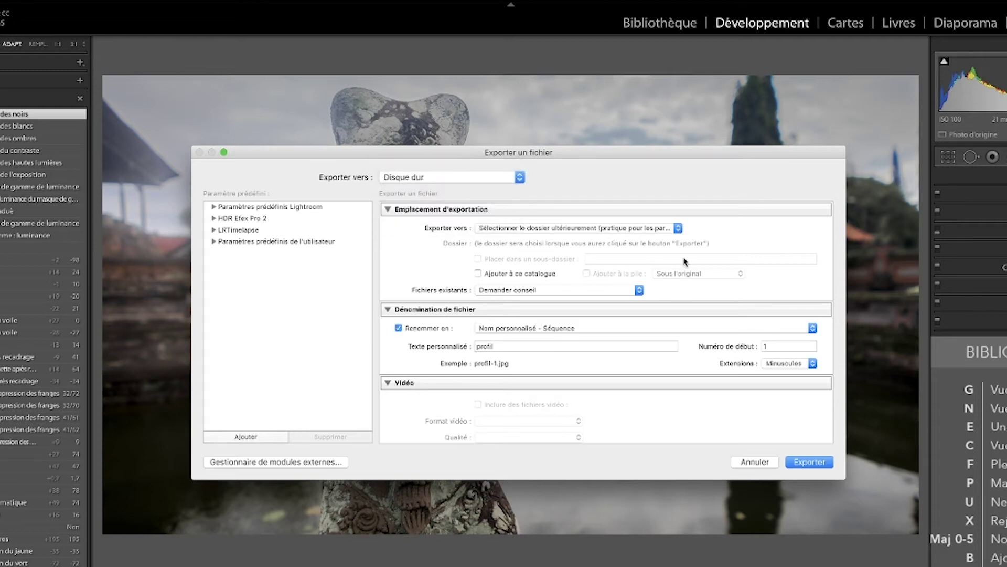
left_click(650, 234)
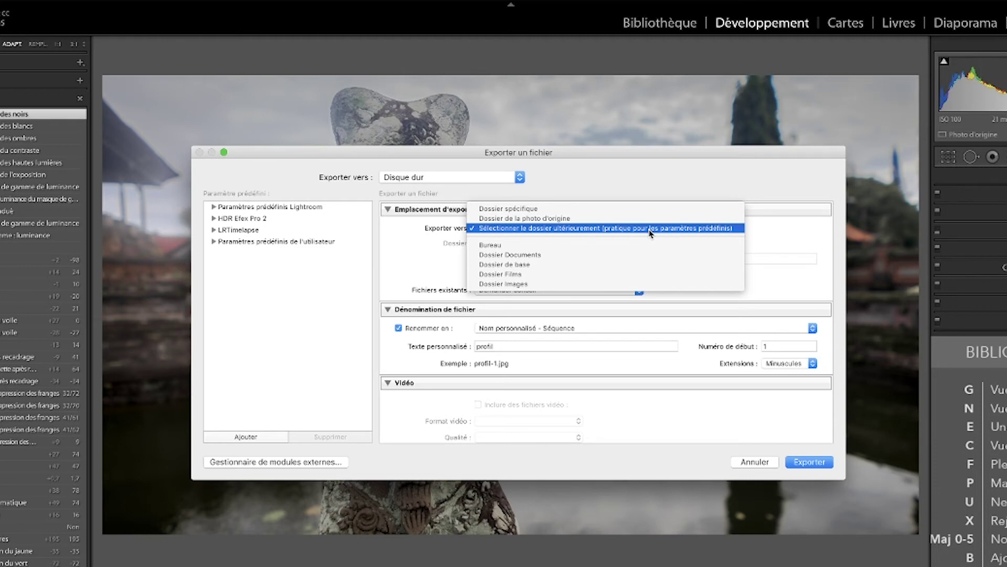
left_click(650, 230)
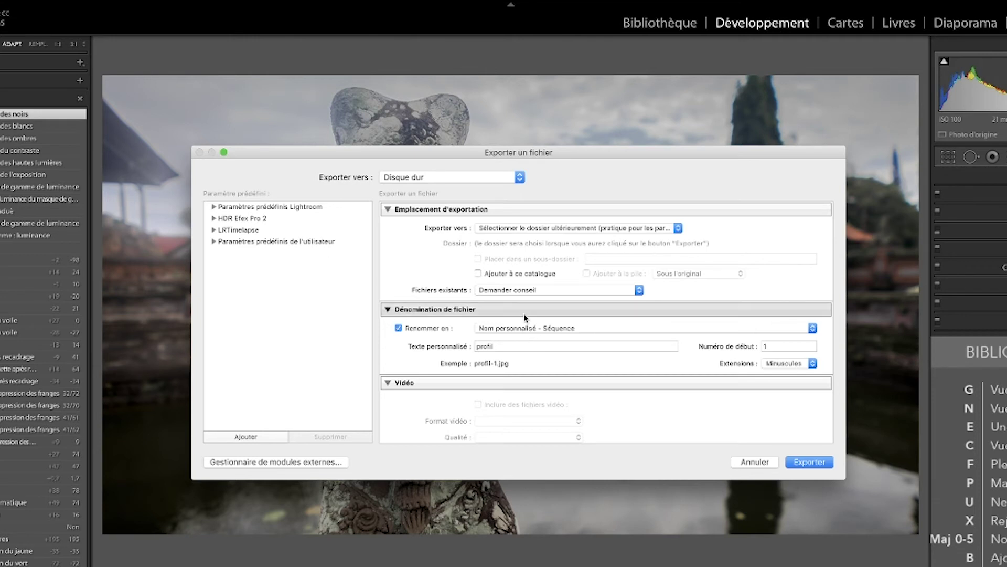
- Keep asking about existing files and set the custom file name text to 'tuto-lightroom'
left_click(639, 291)
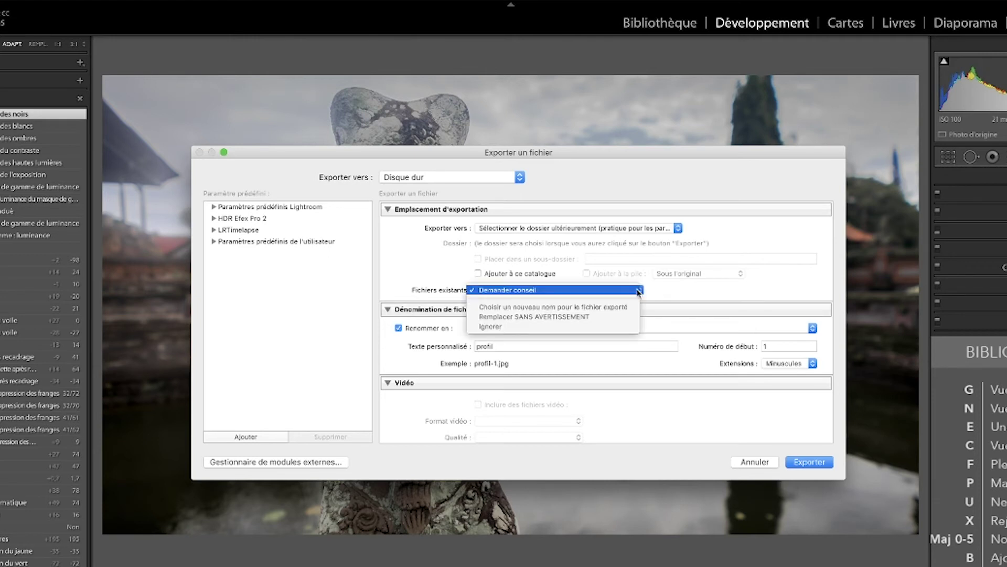
left_click(639, 290)
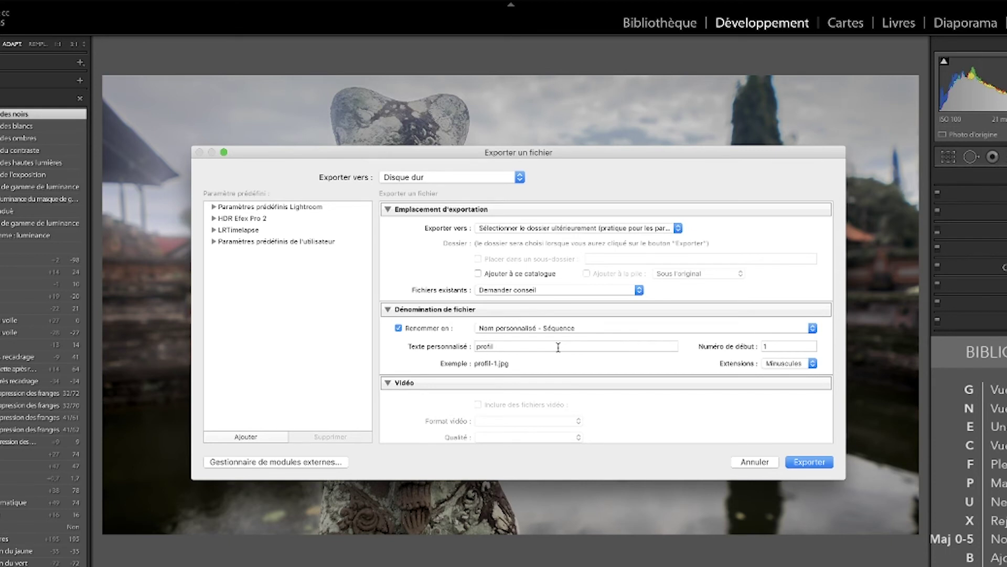
double_click(486, 346)
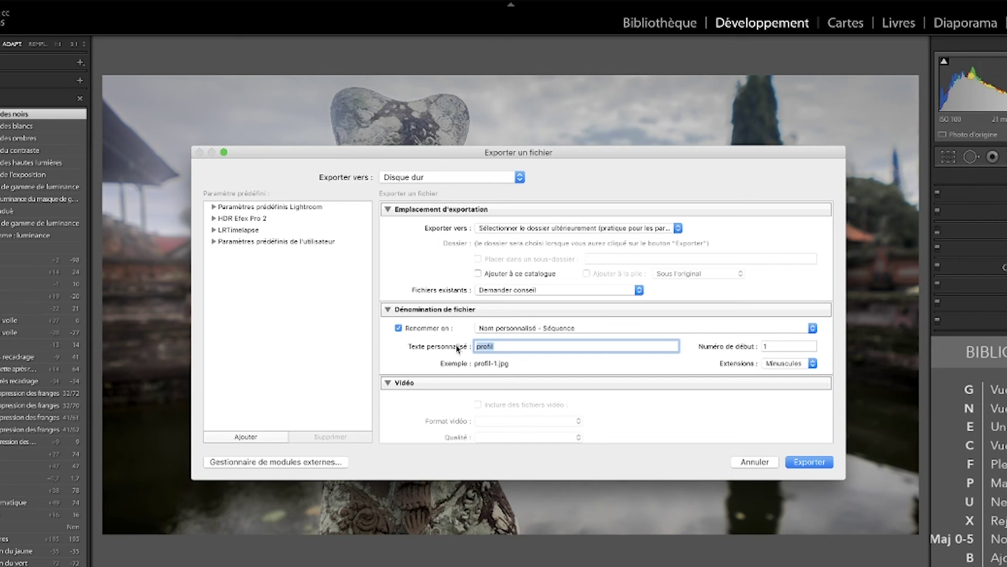
type("tuto")
type("-li")
type("ghtroom")
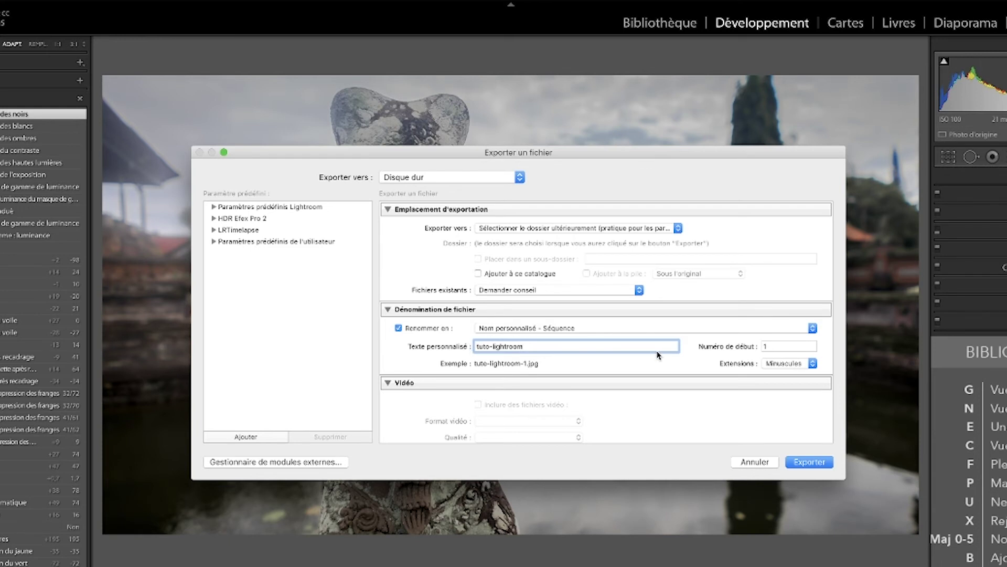
- Set the export colour space to sRVB
scroll(660, 379, "down", 1)
scroll(660, 378, "down", 2)
scroll(660, 380, "down", 3)
scroll(660, 380, "down", 2)
scroll(659, 380, "down", 2)
scroll(660, 379, "down", 1)
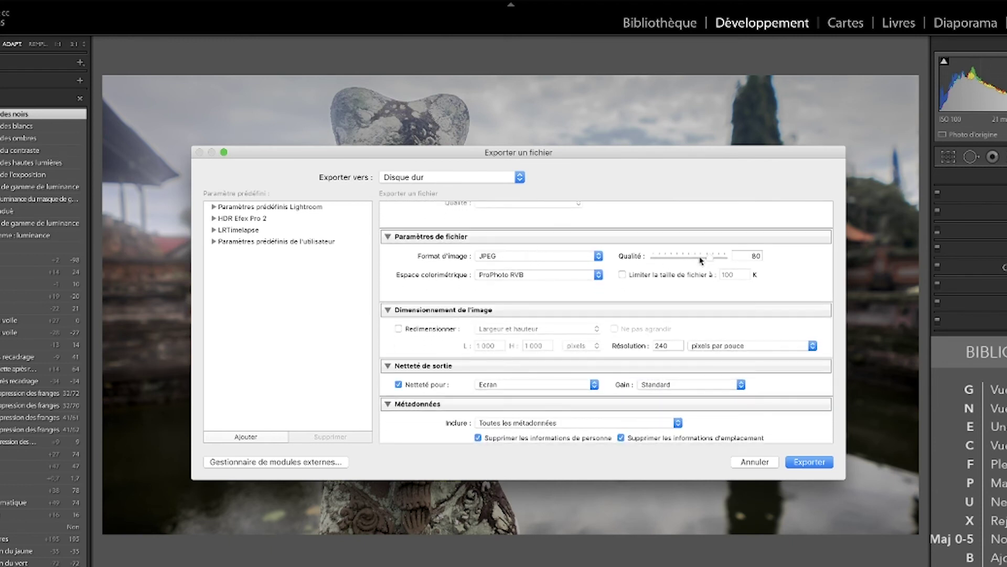
left_click(596, 275)
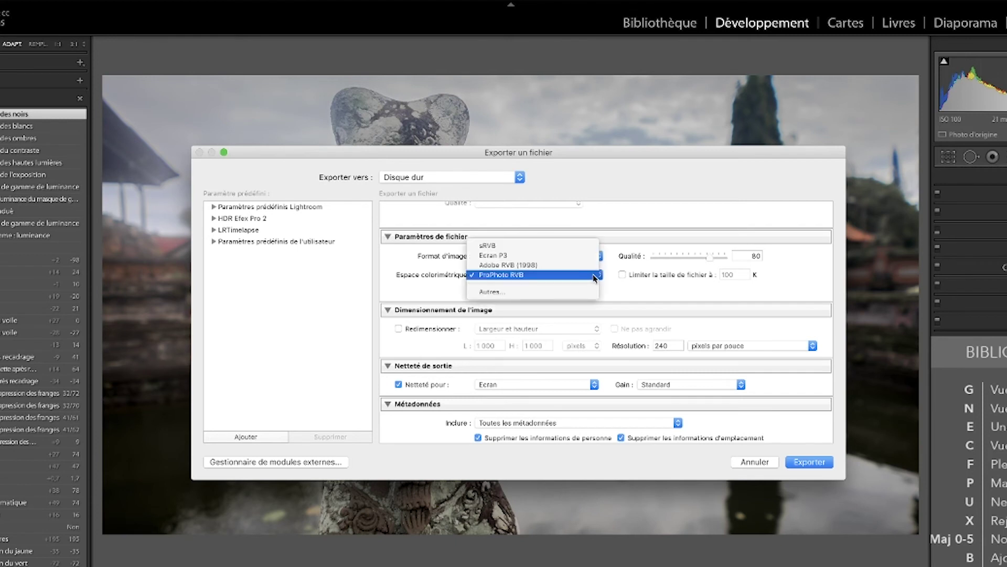
left_click(566, 246)
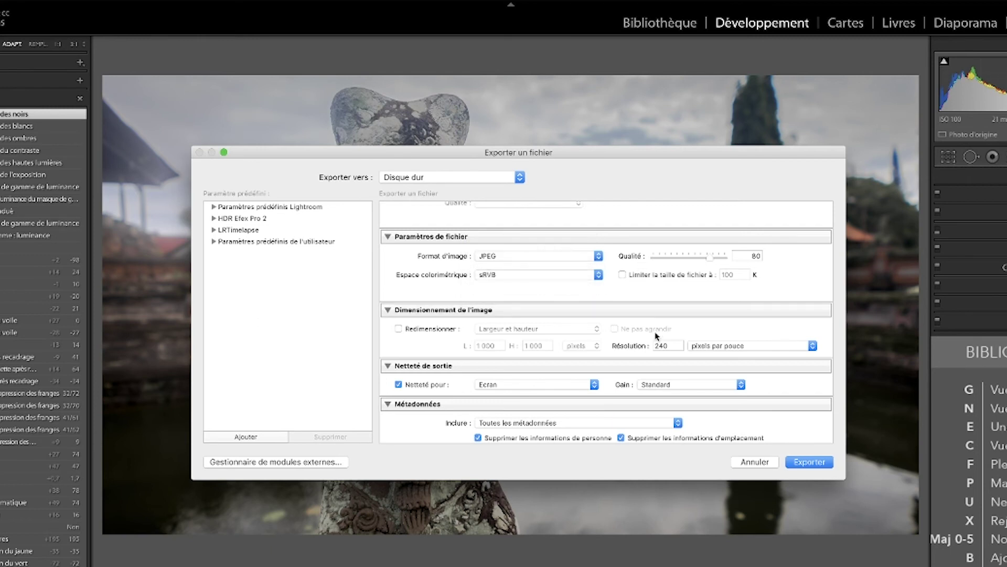
- Set the export resolution to 240 ppi
scroll(624, 344, "down", 2)
scroll(624, 344, "down", 5)
scroll(623, 344, "down", 3)
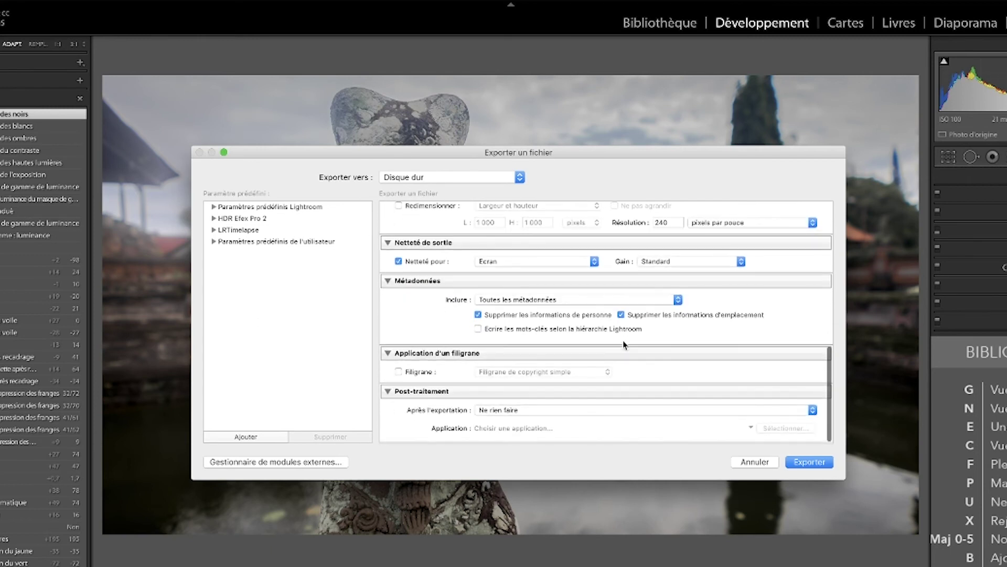
double_click(665, 224)
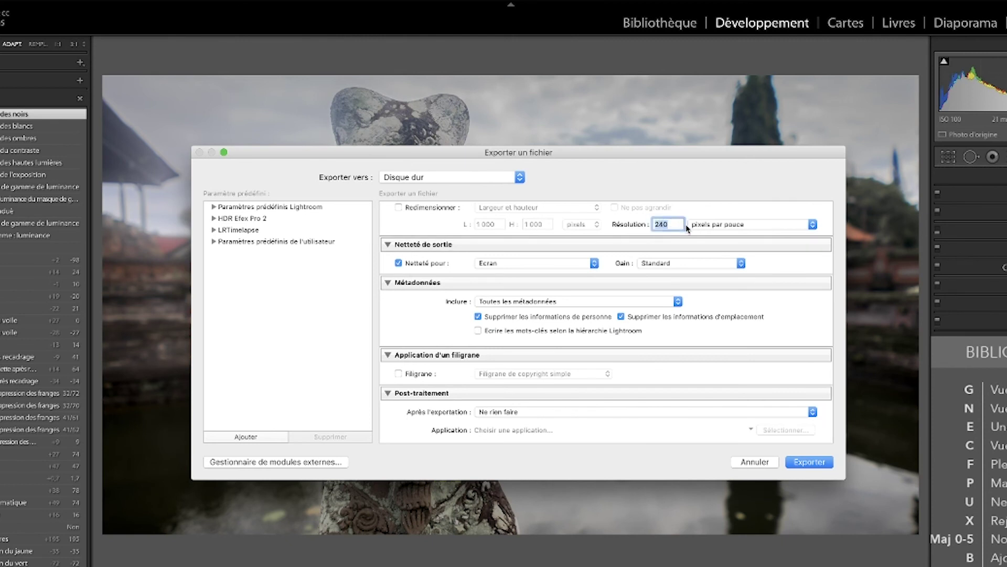
type("72")
key("BackSpace")
key("BackSpace")
type("240")
- Keep Screen/Standard output sharpening and launch the export
left_click(595, 263)
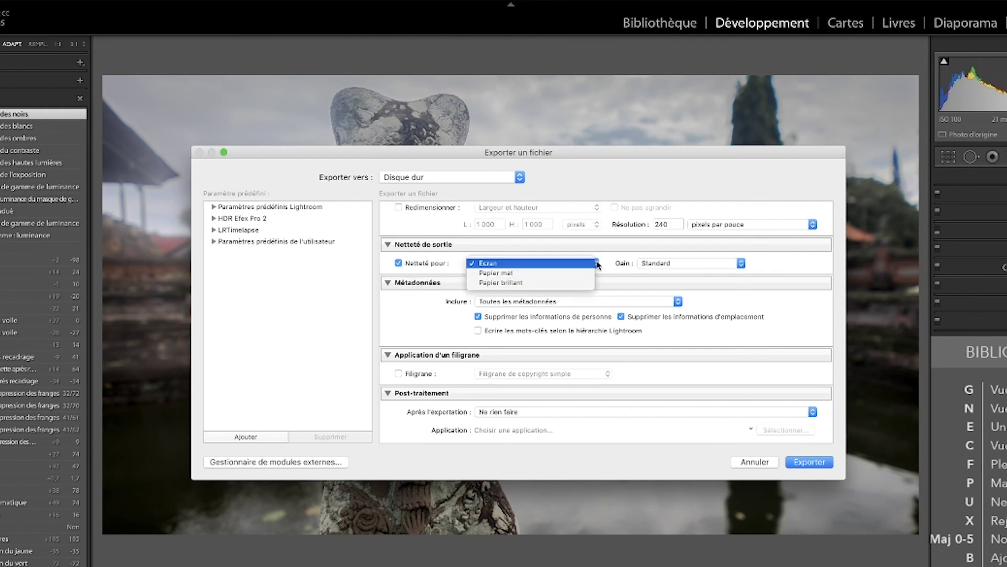
left_click(597, 263)
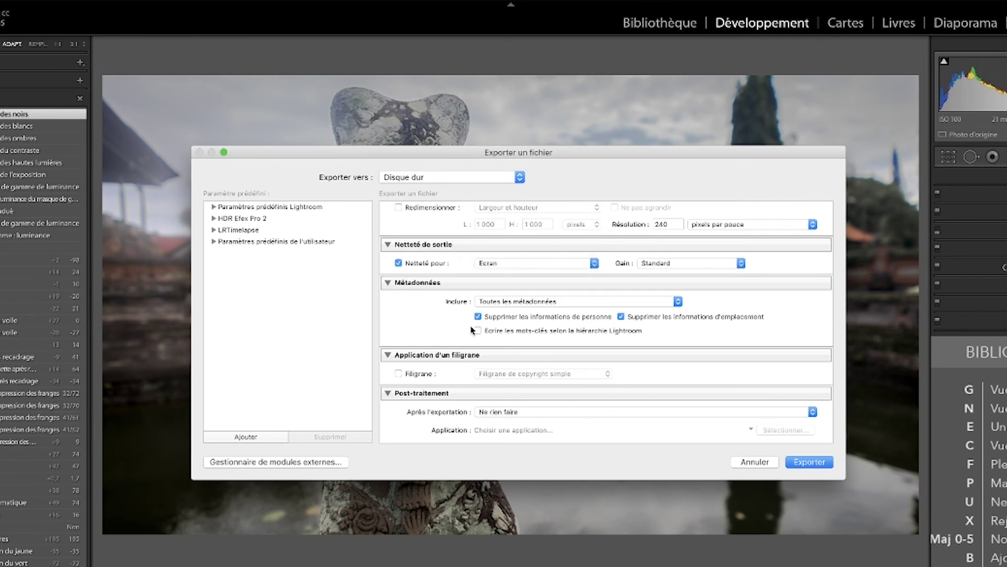
left_click(727, 264)
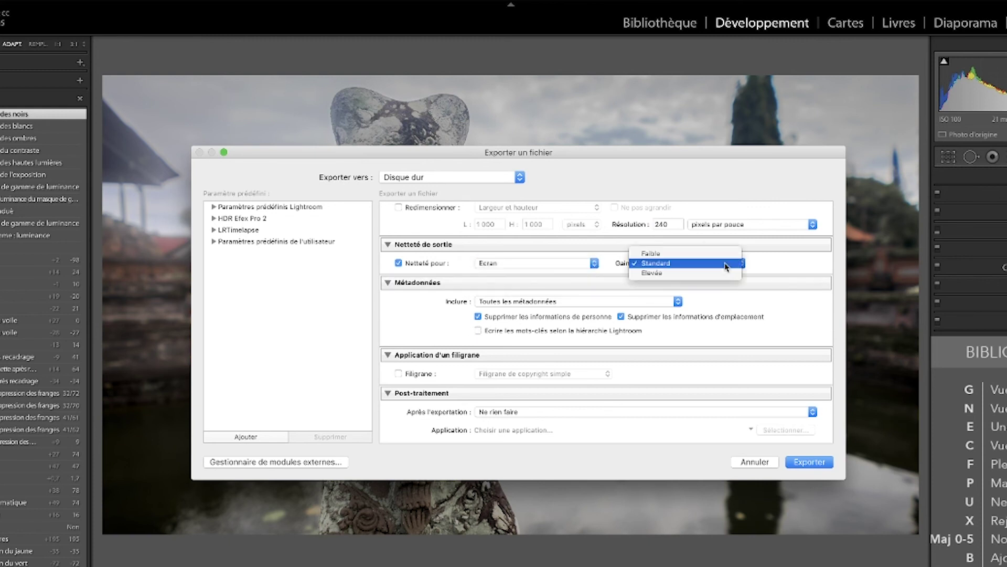
left_click(726, 264)
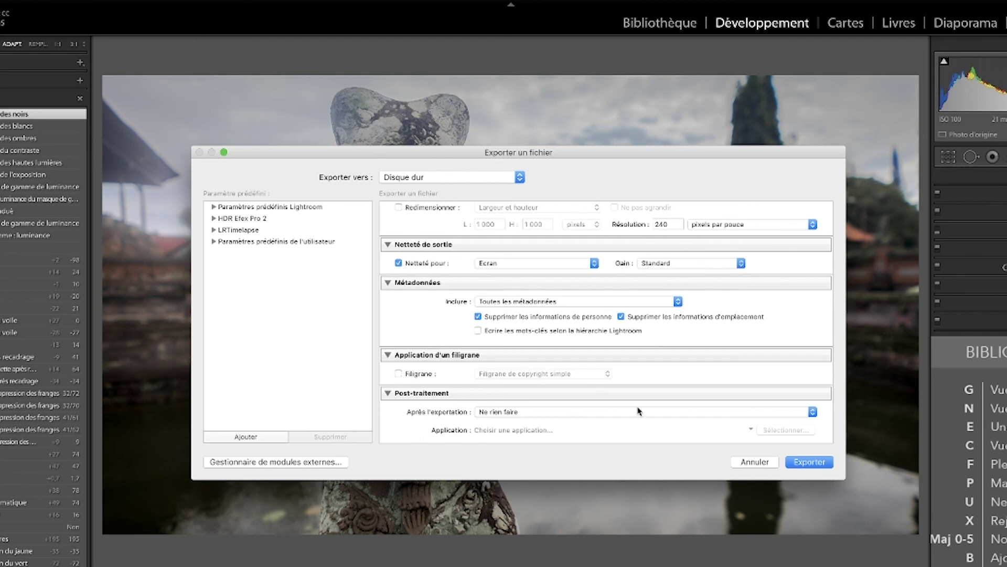
left_click(803, 463)
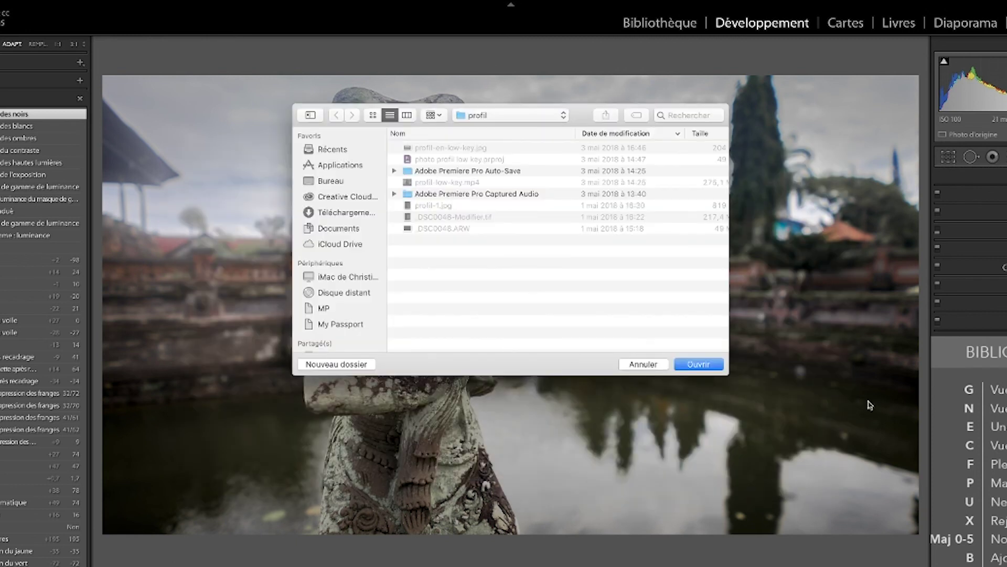
- Open the location list in the destination folder chooser
left_click(477, 118)
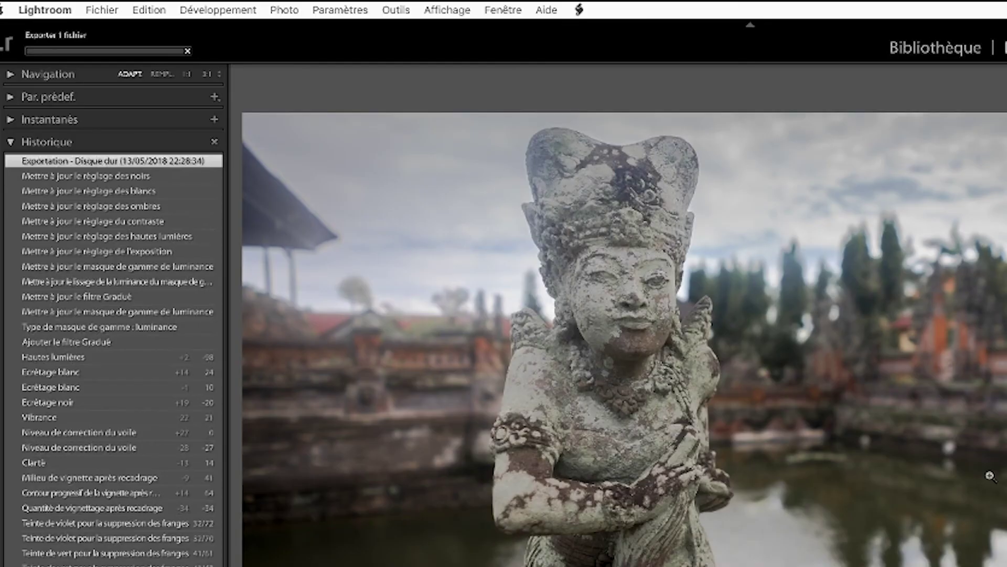